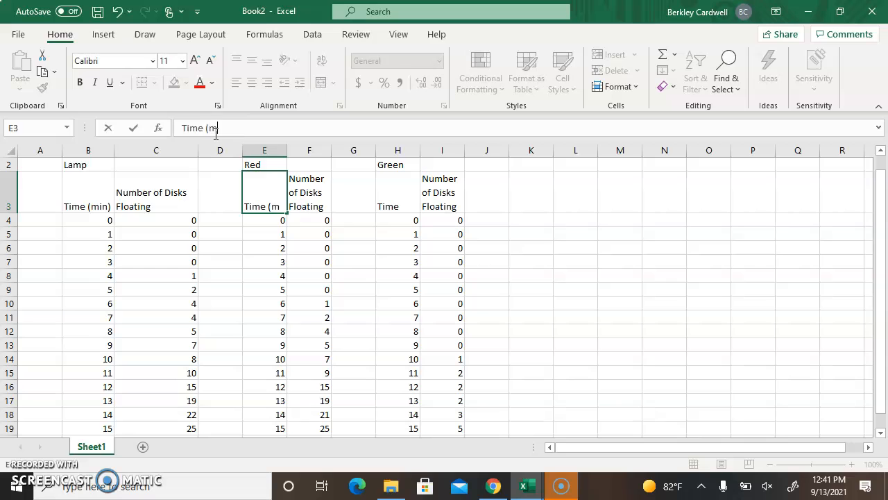
Step: Change the Green table's time header in cell H3 to "Time (min)"
click(390, 201)
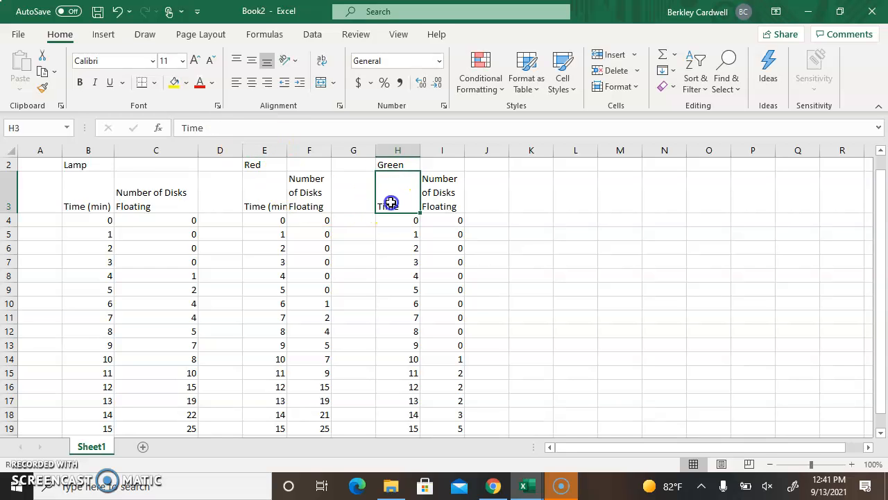
click(226, 132)
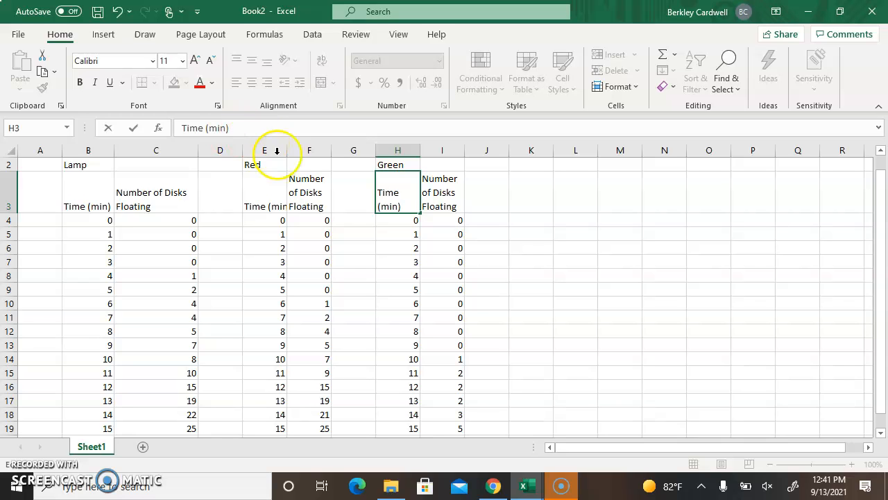
click(494, 235)
click(560, 231)
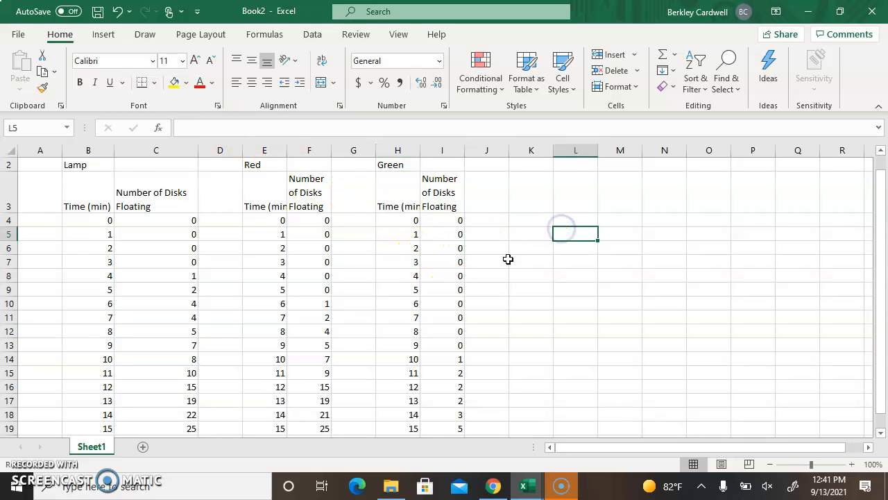
scroll(129, 228, down, 2)
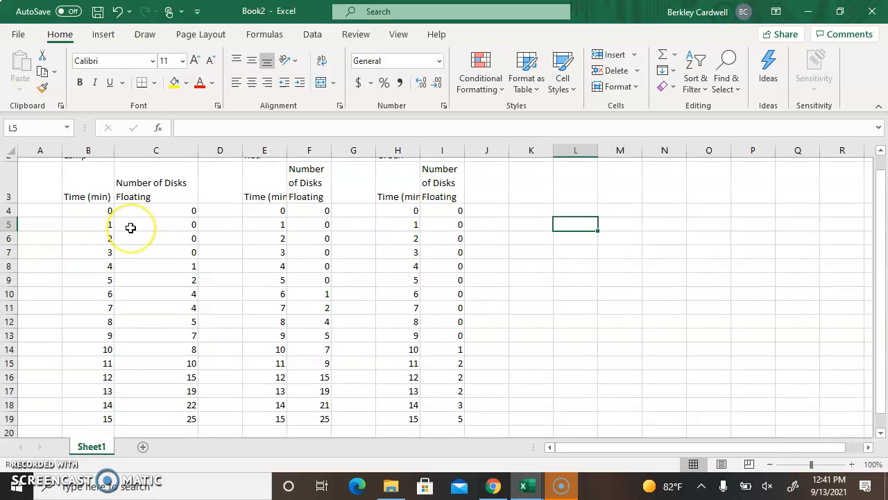
scroll(131, 227, up, 2)
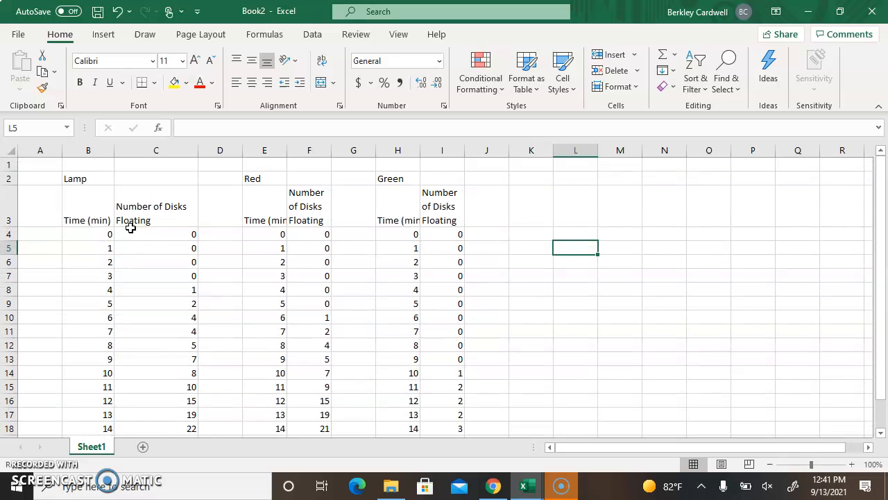
scroll(131, 228, down, 1)
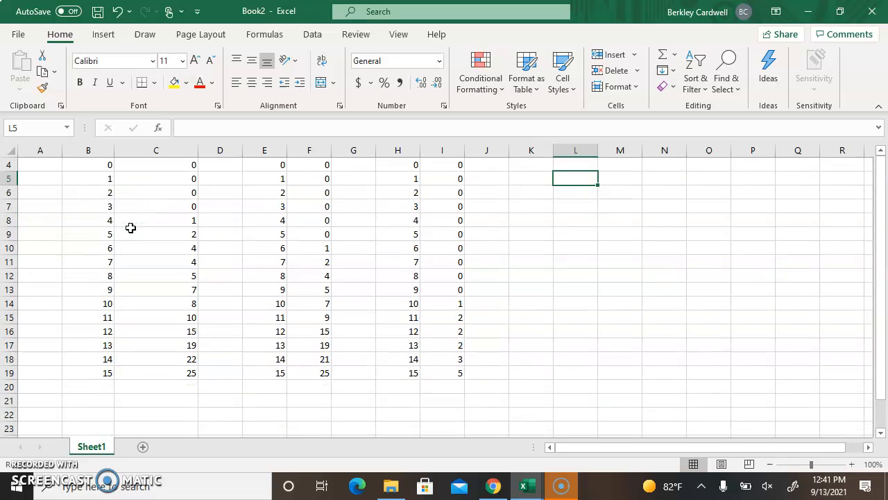
scroll(130, 228, up, 1)
scroll(130, 228, down, 1)
scroll(130, 228, up, 1)
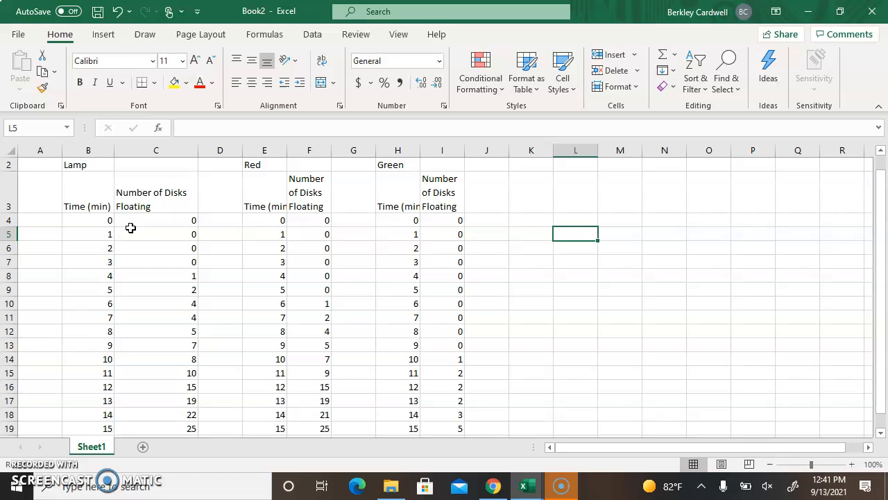
drag(95, 201, 125, 363)
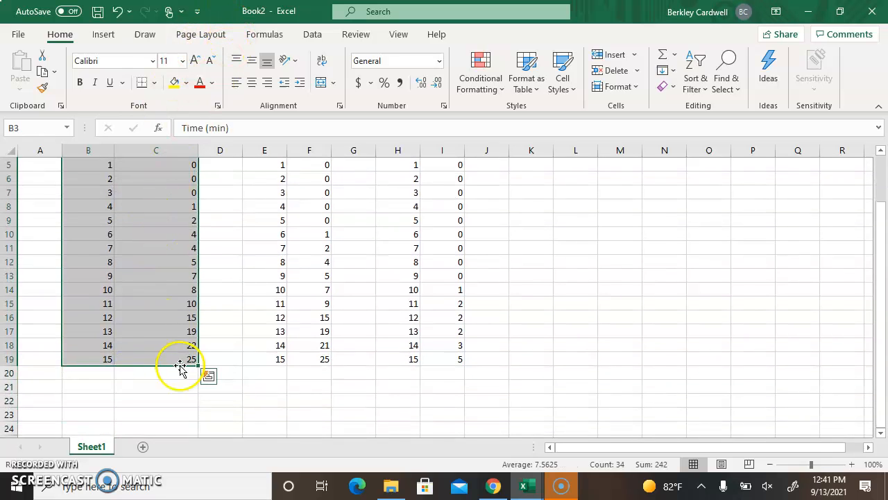
click(232, 313)
scroll(232, 314, up, 2)
Step: Centre the Lamp table's headers and data in B3:C19 both vertically and horizontally
click(81, 211)
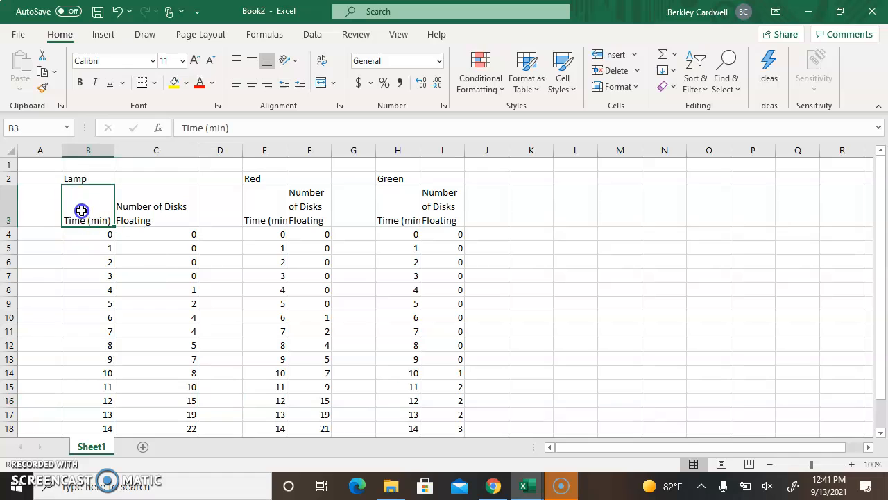
click(81, 210)
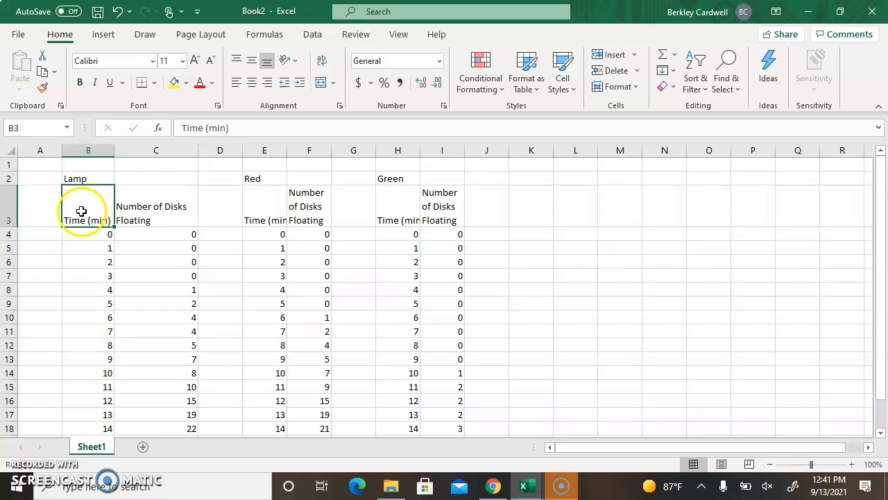
drag(82, 210, 151, 366)
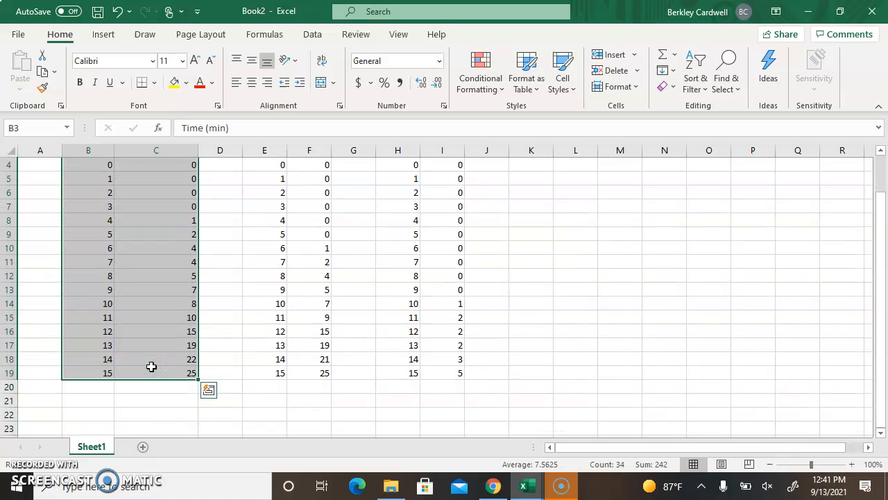
scroll(168, 302, up, 1)
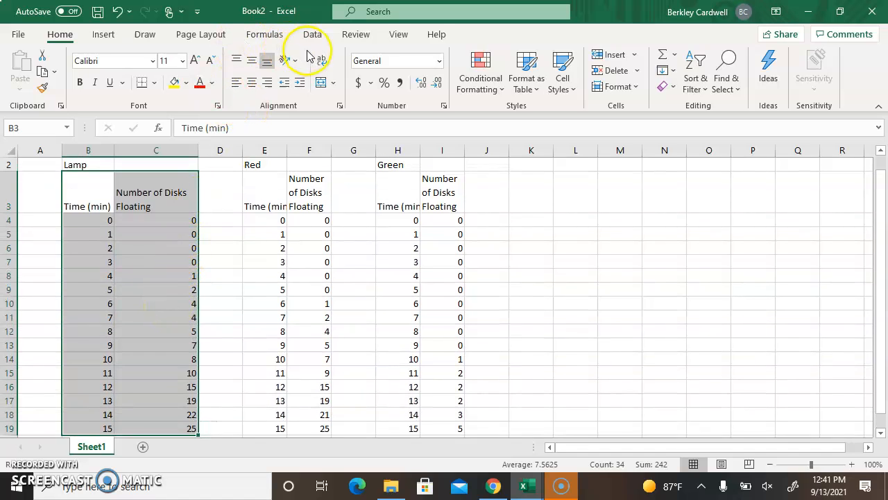
click(251, 67)
click(251, 83)
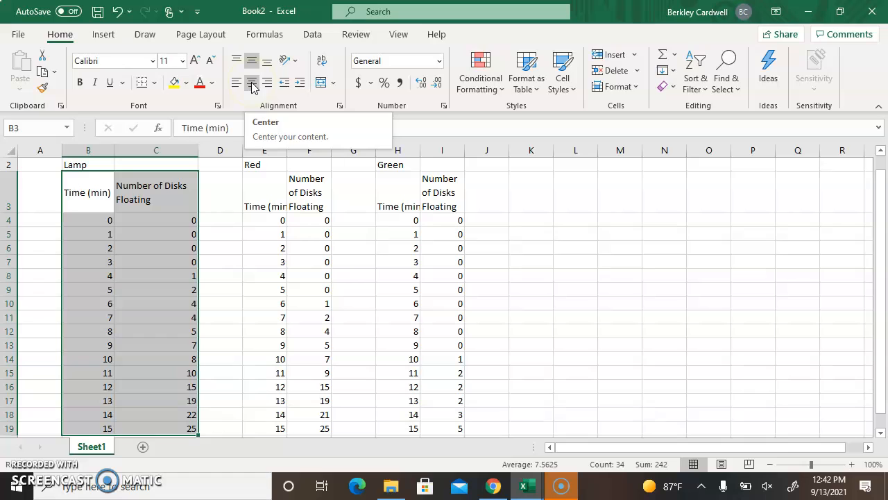
click(251, 84)
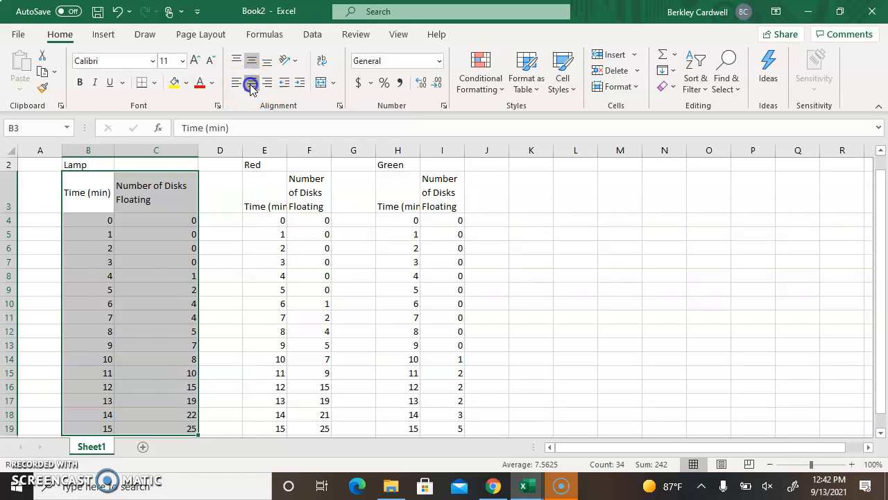
click(250, 86)
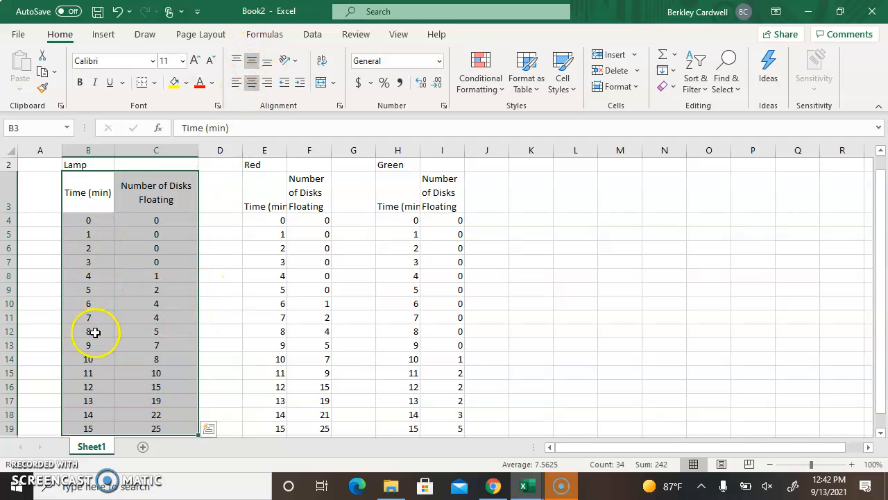
click(217, 232)
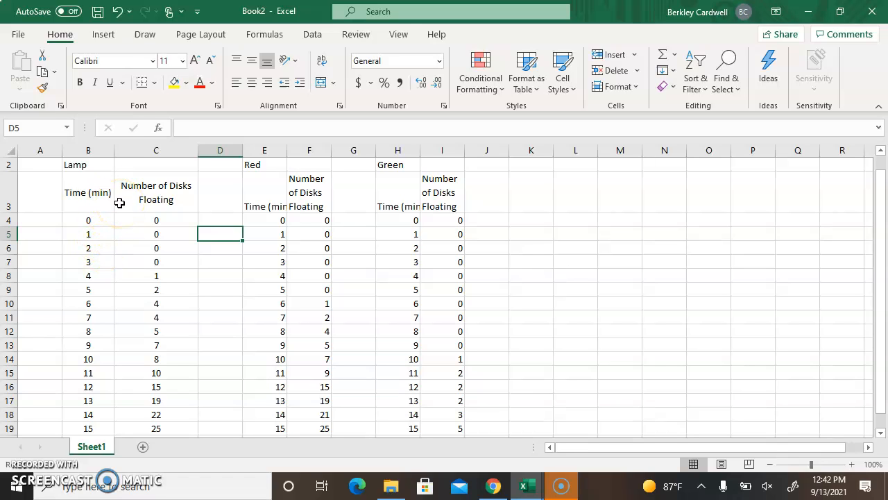
Step: Auto-fit columns C and E to their contents and widen column F so its header fits on two lines
click(114, 145)
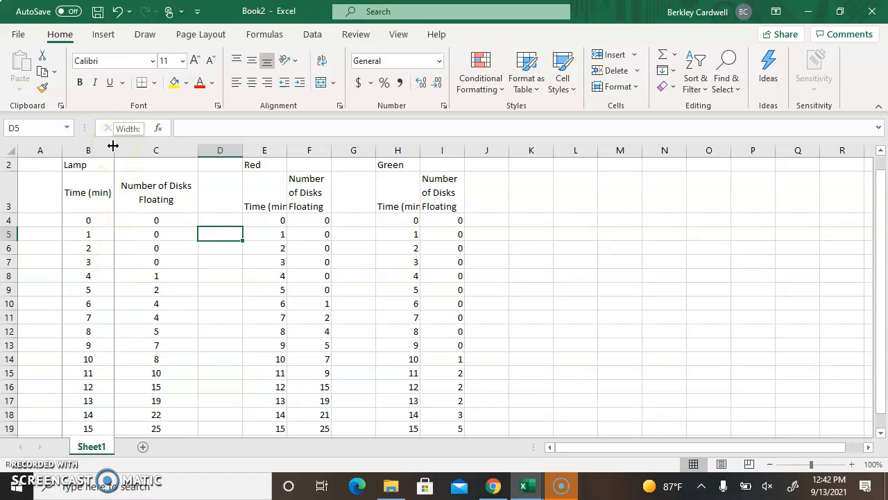
double_click(197, 149)
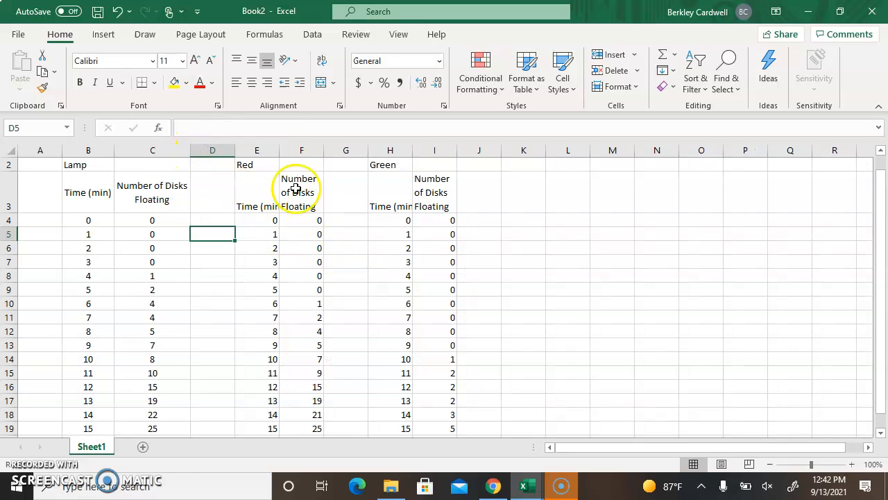
double_click(281, 151)
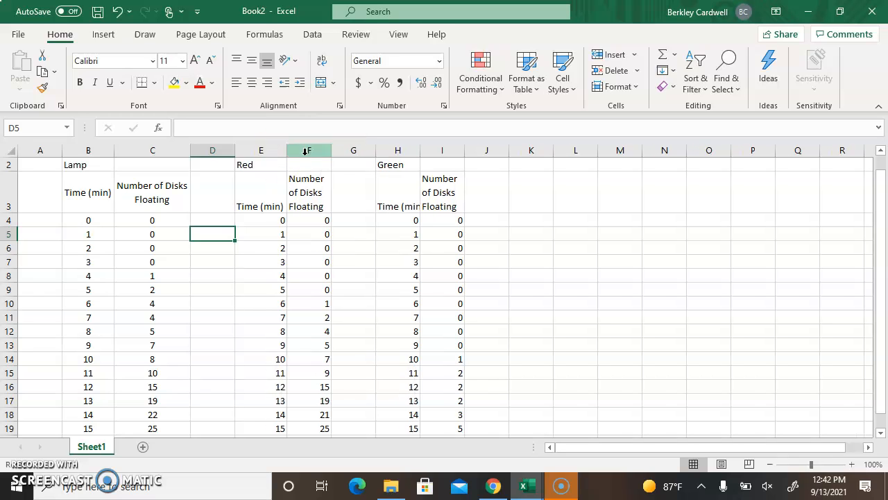
double_click(334, 151)
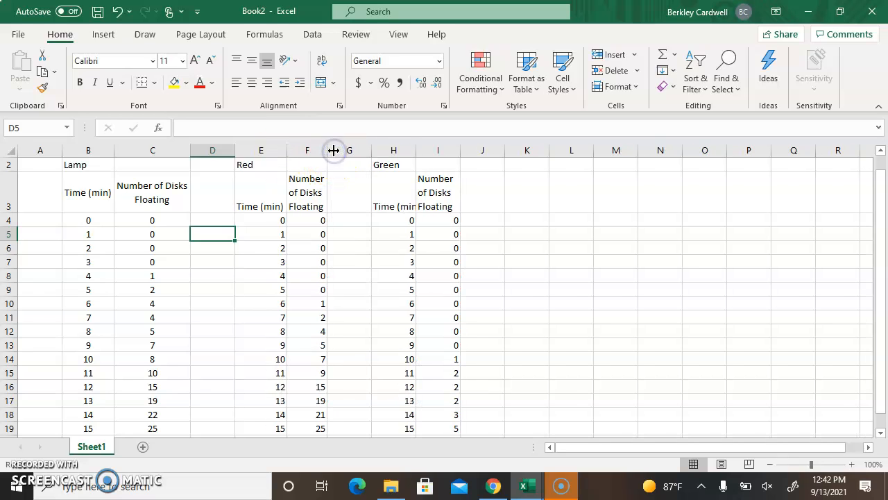
drag(326, 150, 363, 153)
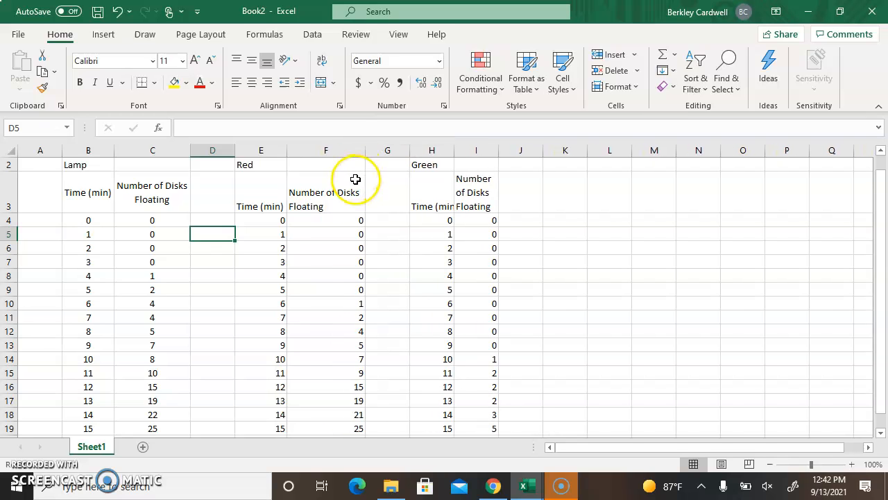
Step: Centre the Red table's headers and data in E3:F19 both vertically and horizontally
drag(258, 191, 328, 367)
click(252, 61)
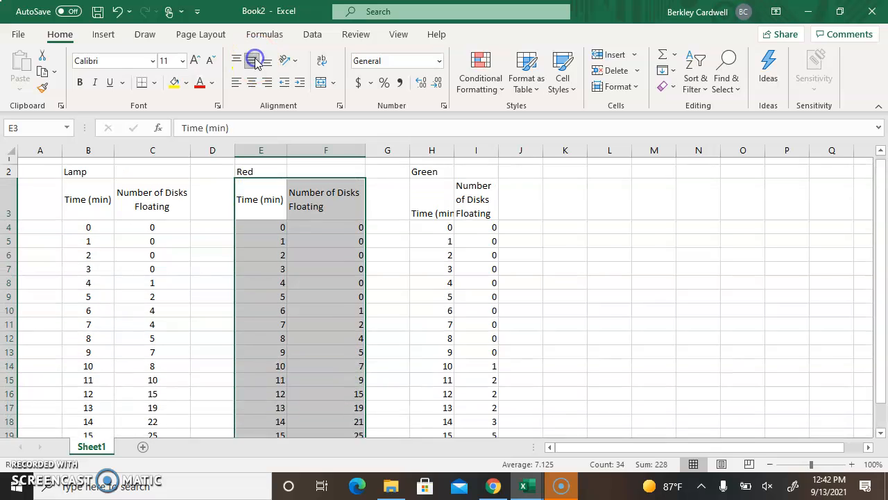
click(253, 83)
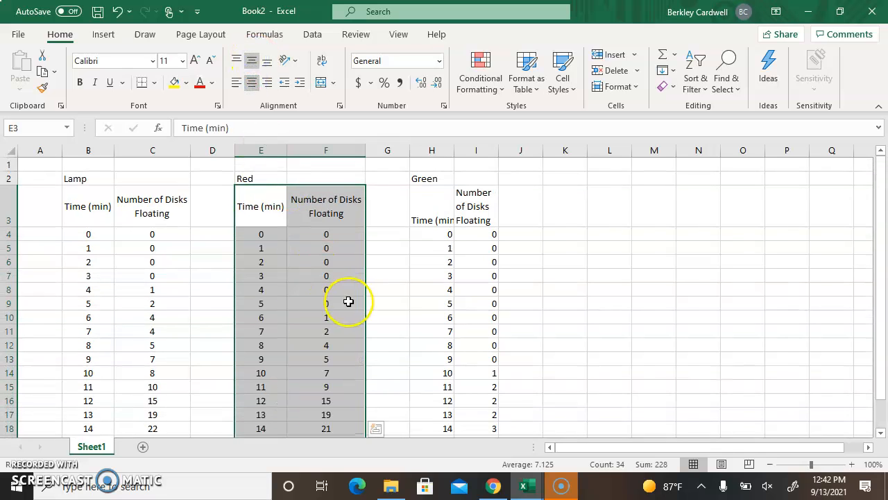
click(395, 277)
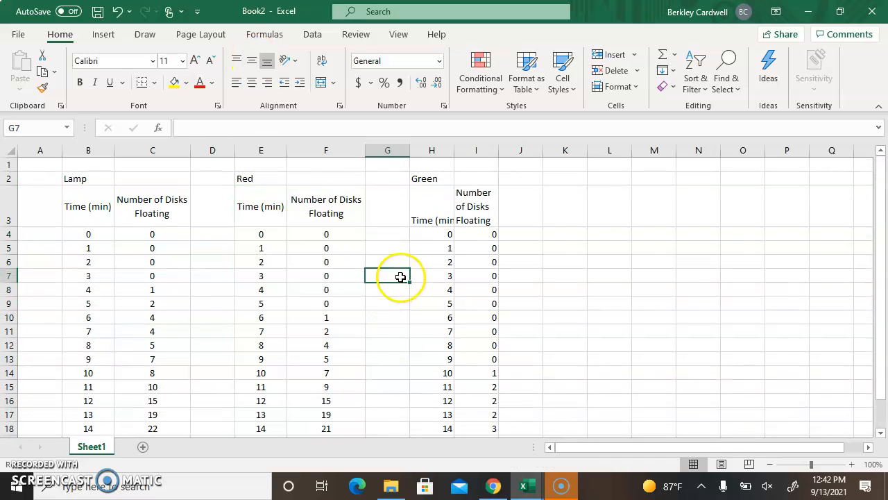
Step: Widen columns H and I to fit their headers, and centre the Green table's cells H3:I19 vertically and horizontally
double_click(453, 150)
drag(509, 151, 546, 156)
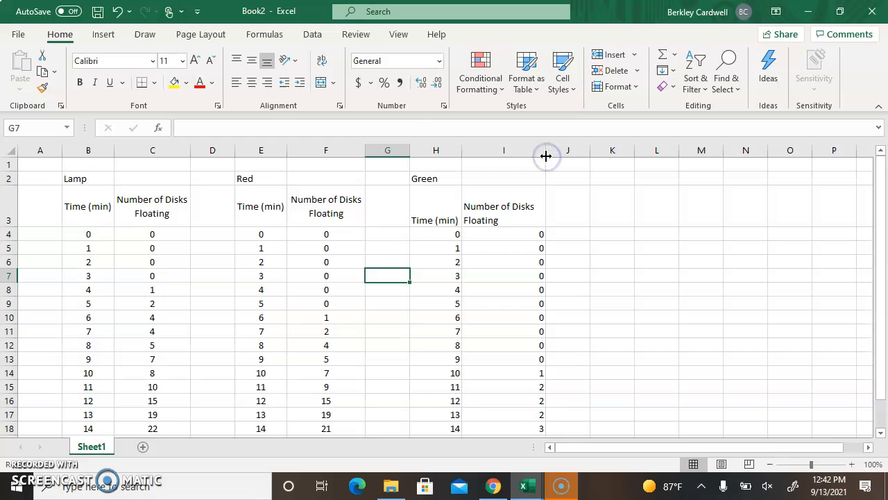
drag(429, 197, 496, 415)
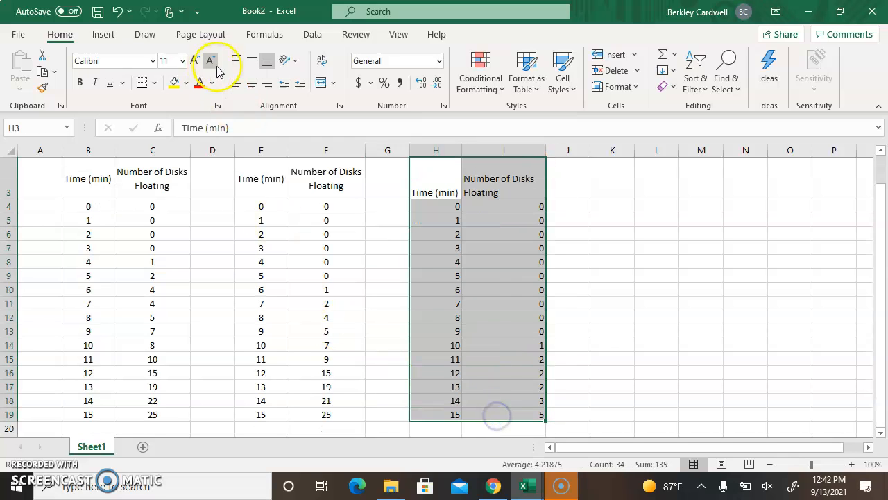
click(251, 62)
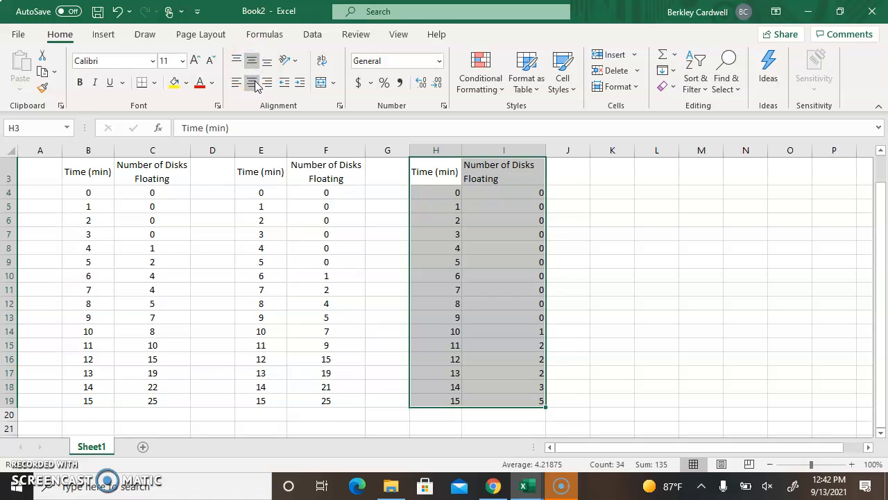
click(252, 82)
click(610, 248)
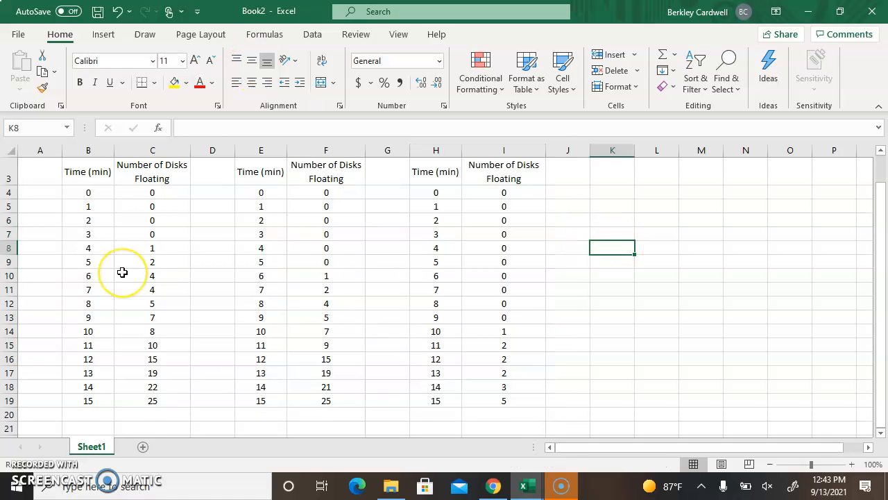
Step: Apply All Borders to the Lamp table in B2:C19, including its title row
scroll(122, 272, up, 1)
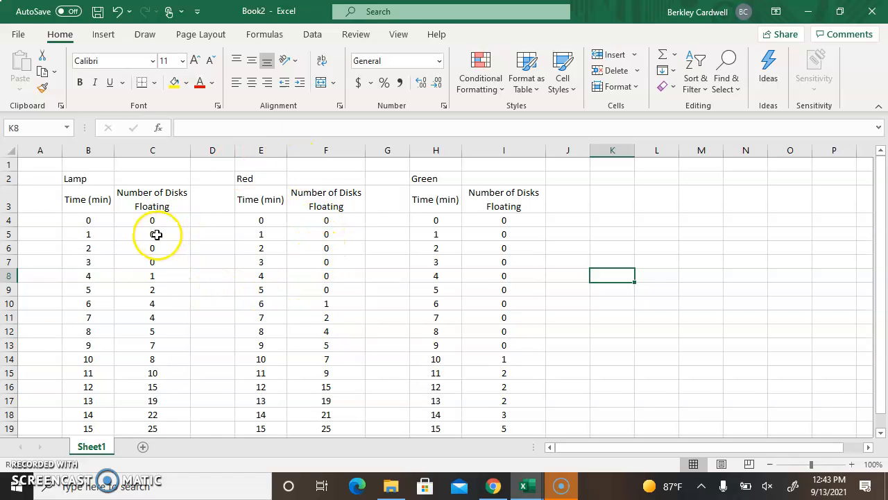
click(72, 203)
drag(72, 179, 119, 351)
scroll(119, 351, up, 2)
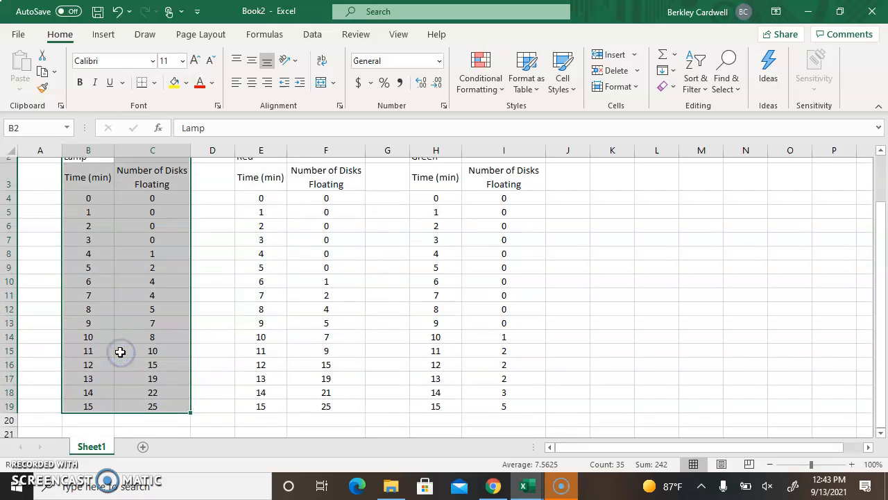
scroll(120, 352, down, 1)
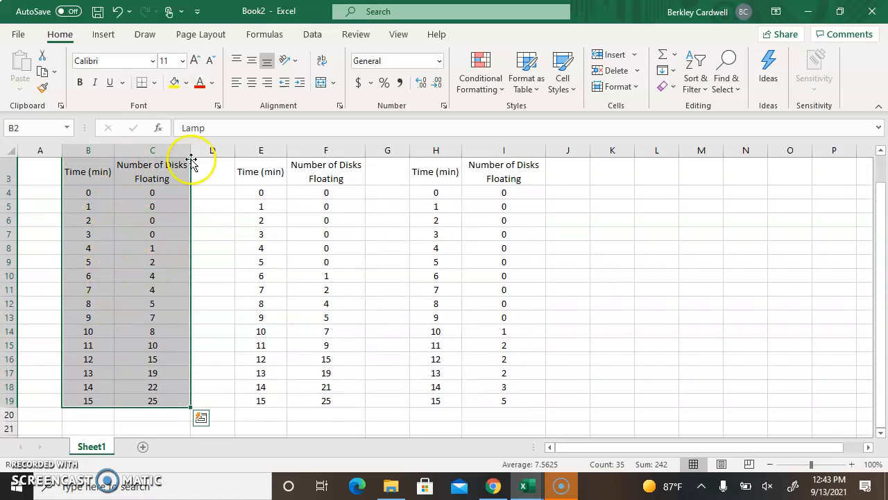
click(154, 83)
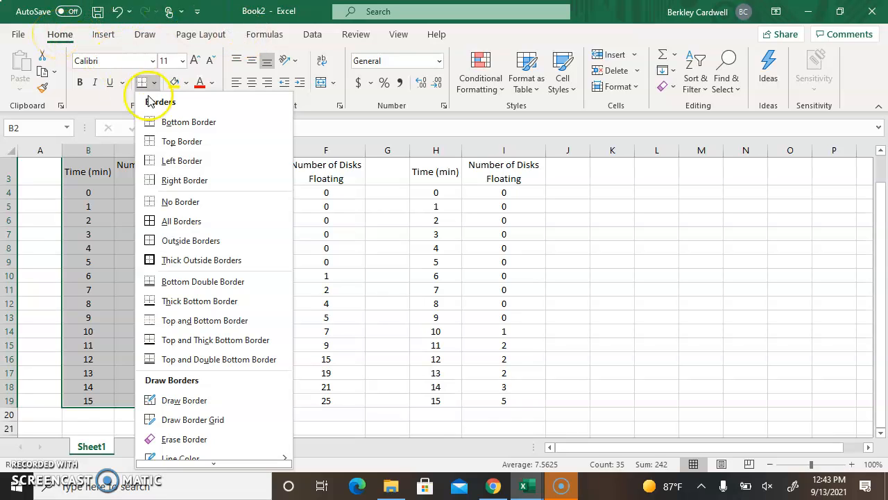
click(167, 226)
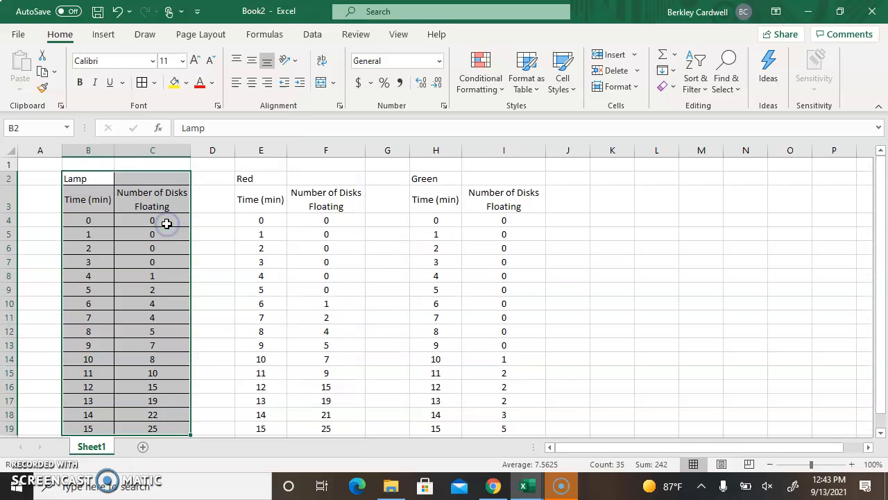
Step: Apply All Borders to the Red table in E2:F19, including its title row
click(265, 206)
drag(263, 200, 301, 396)
mouse_move(250, 178)
mouse_down()
mouse_move(301, 312)
mouse_move(319, 436)
mouse_move(253, 161)
mouse_up()
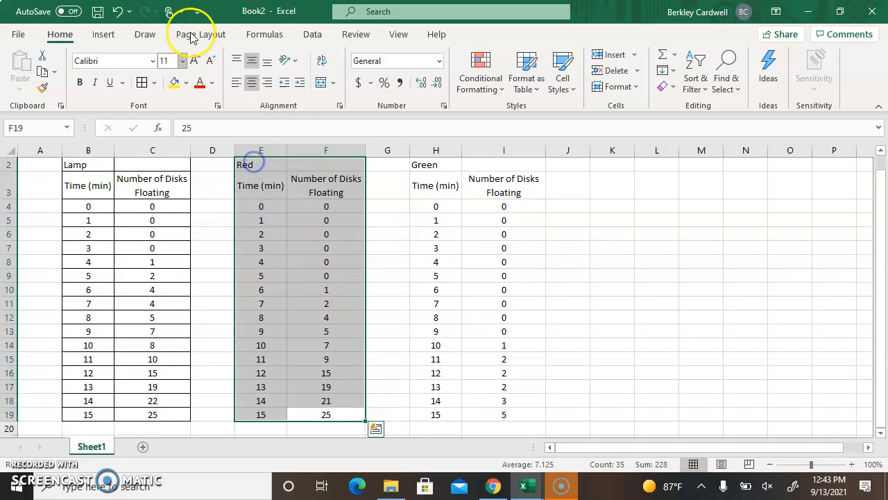
click(154, 82)
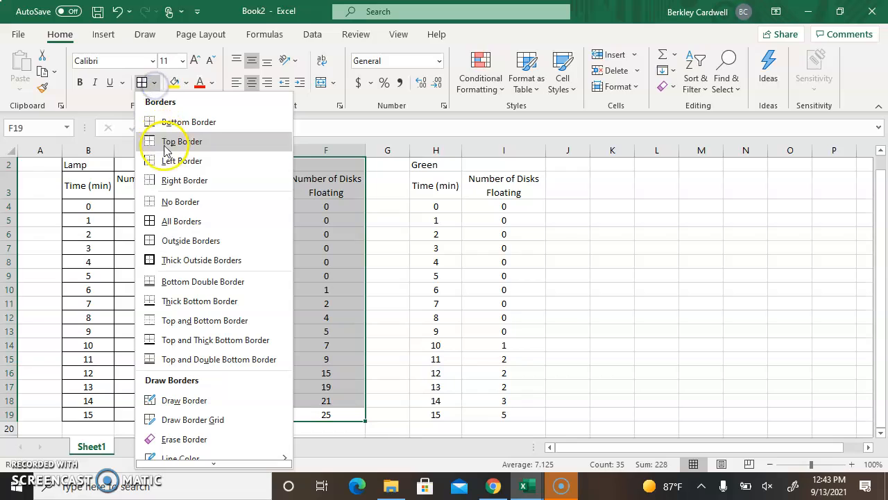
click(168, 221)
click(626, 248)
Step: Apply All Borders to the Green table in H2:I19, including its title row
drag(438, 164, 495, 414)
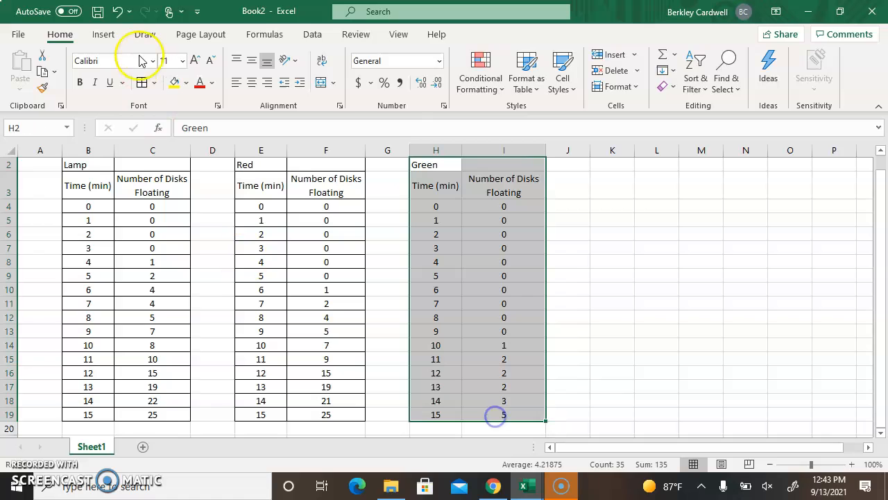
click(155, 83)
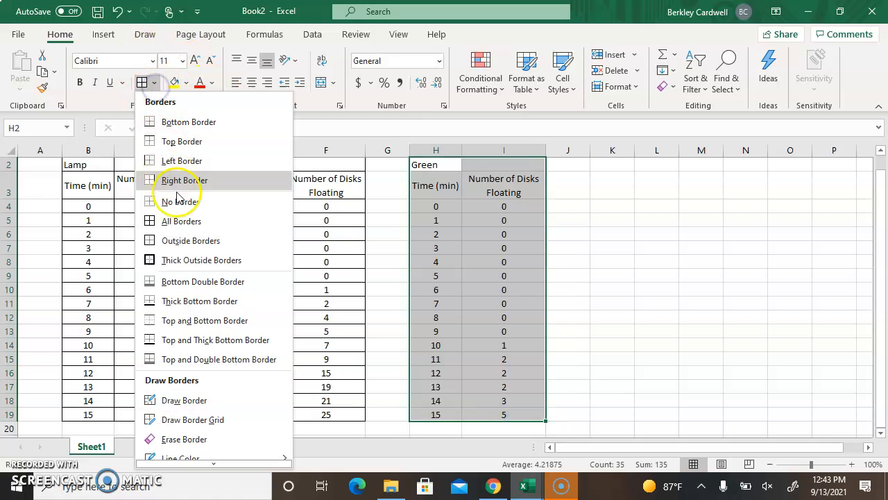
click(182, 222)
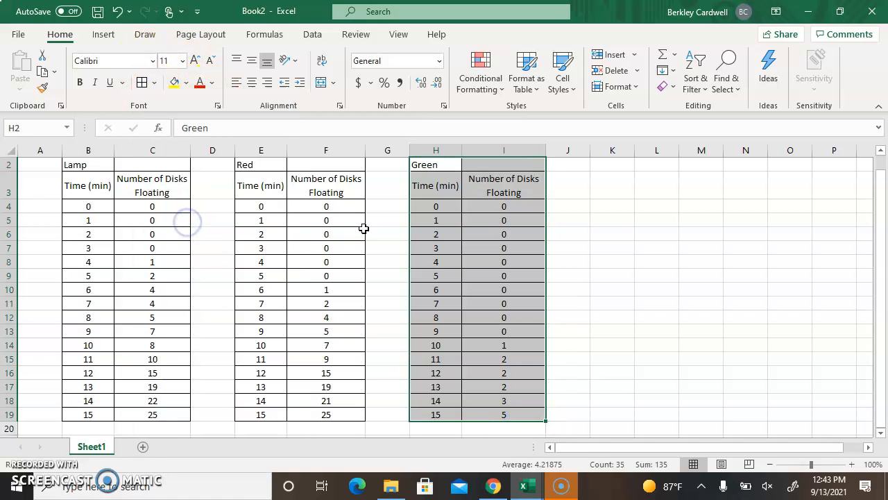
click(688, 233)
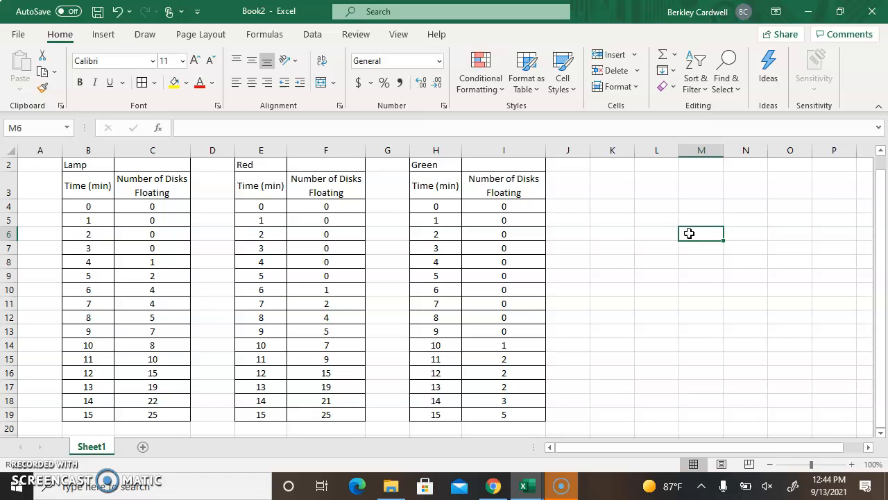
Step: Make the Time (min) and Number of Disks Floating headers in row 3 bold in the Lamp, Red and Green tables
click(79, 189)
drag(80, 189, 151, 192)
click(78, 83)
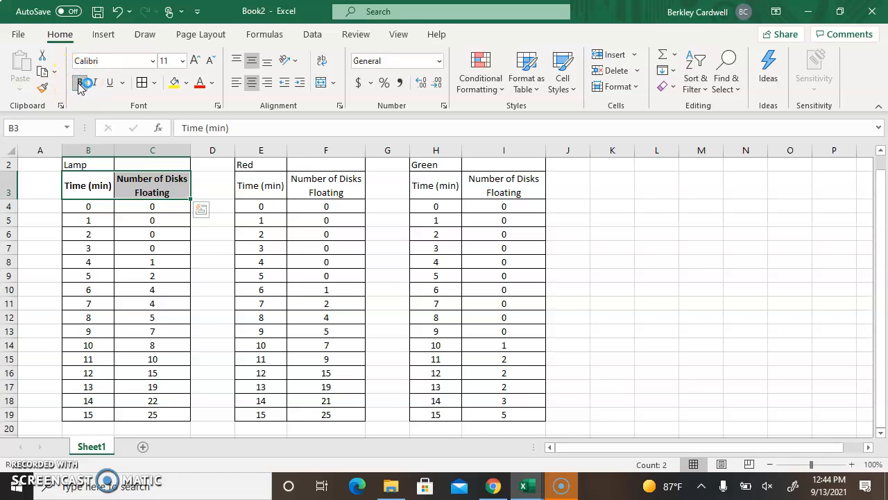
drag(254, 184, 309, 187)
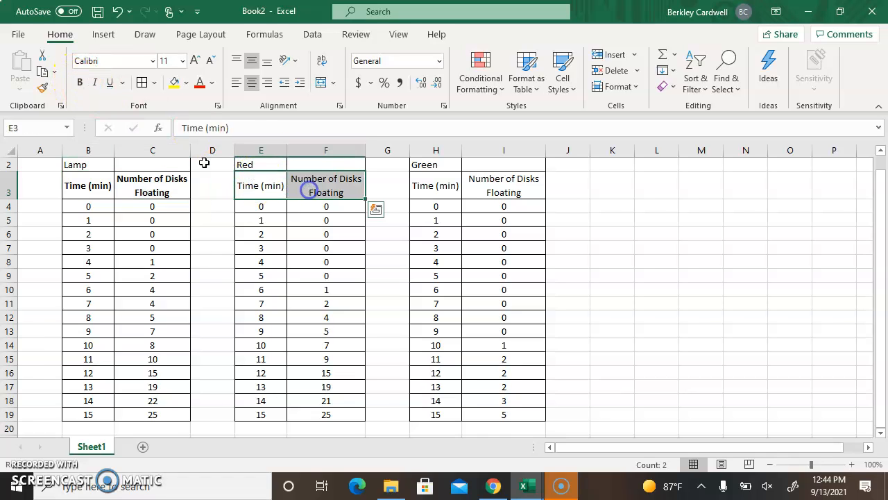
click(79, 86)
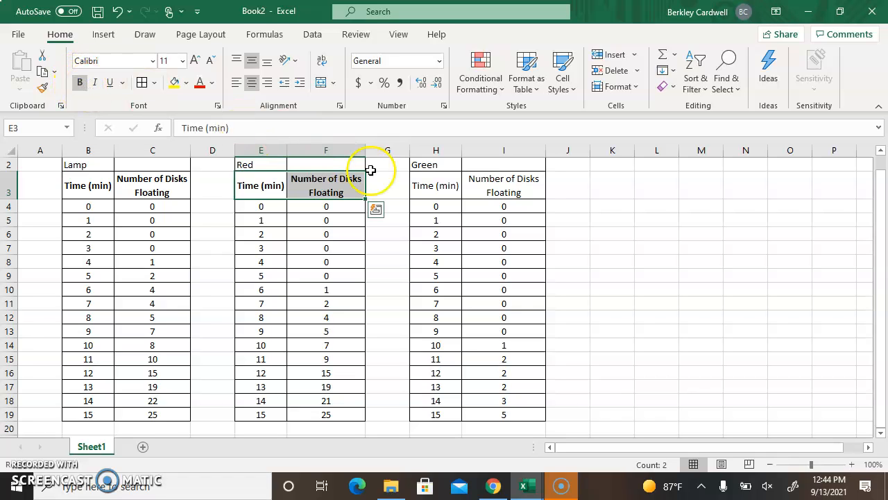
click(448, 185)
drag(447, 186, 479, 189)
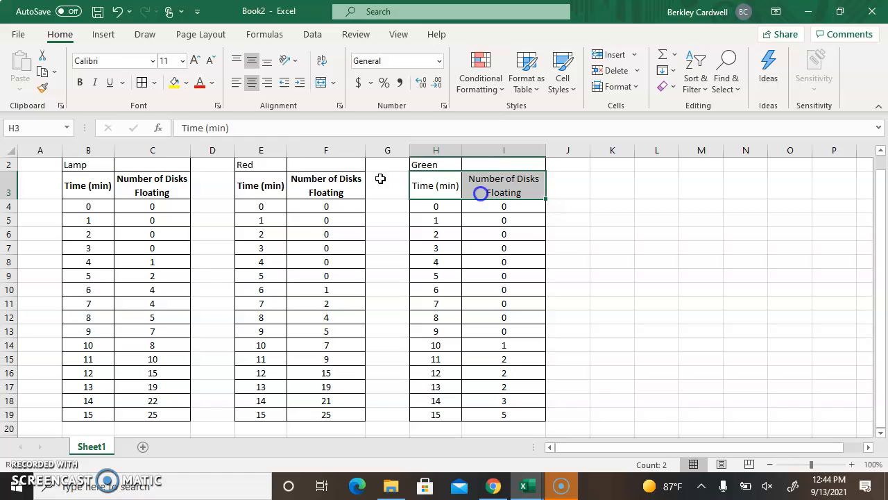
click(79, 83)
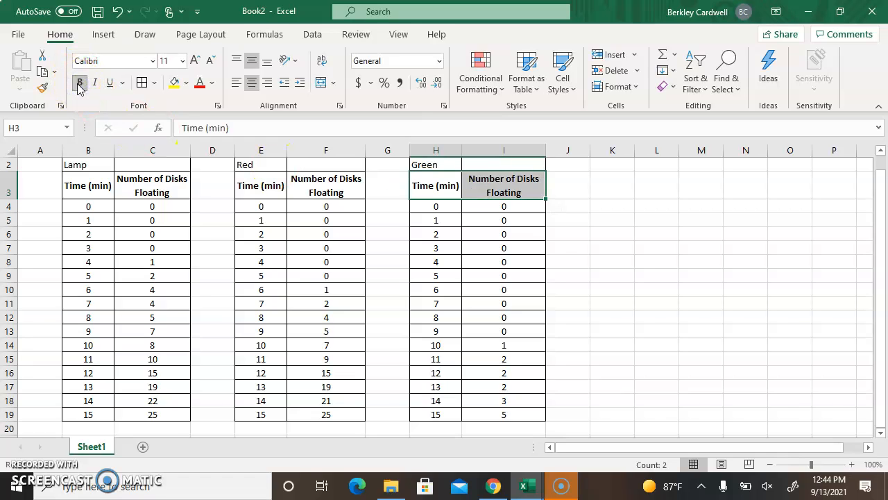
click(610, 258)
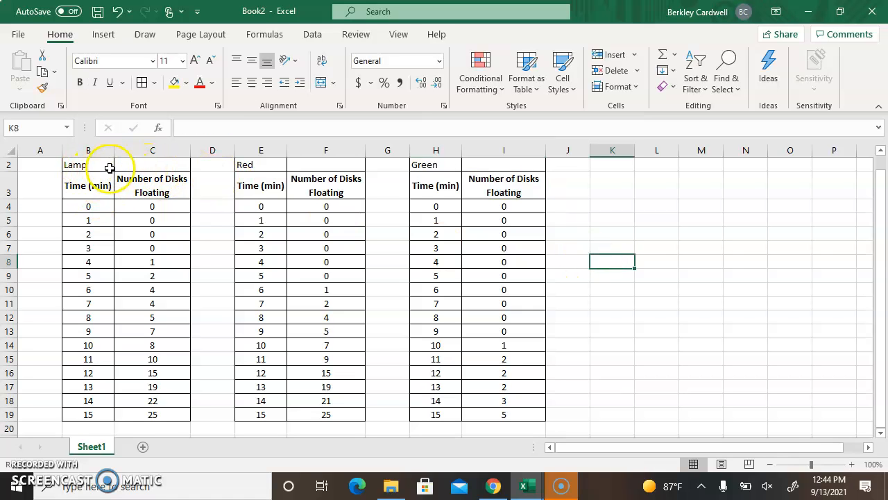
scroll(164, 173, up, 1)
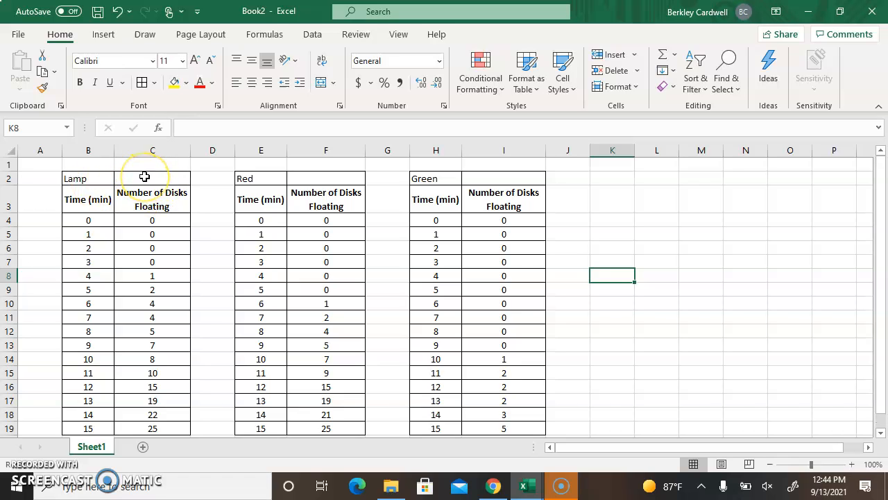
click(82, 178)
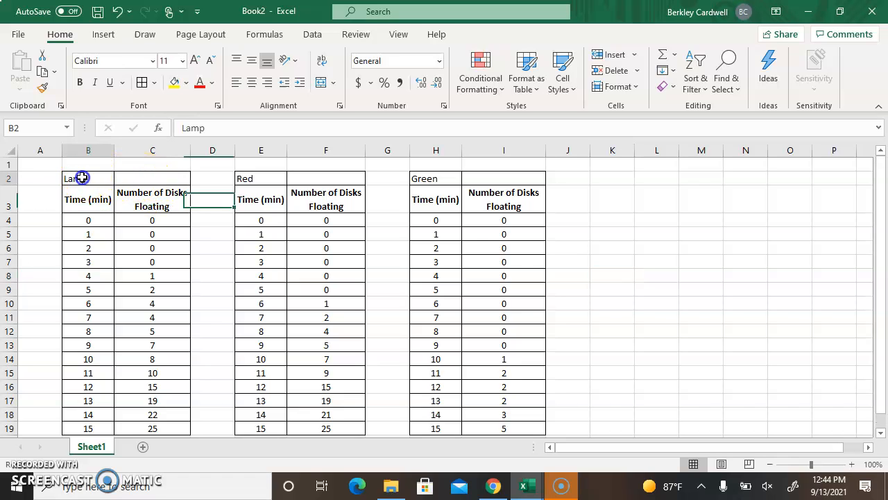
drag(92, 179, 129, 179)
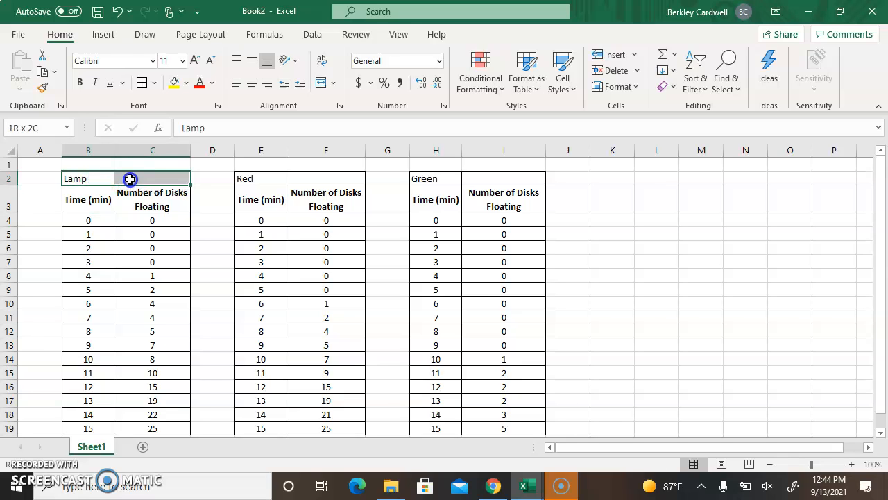
click(211, 36)
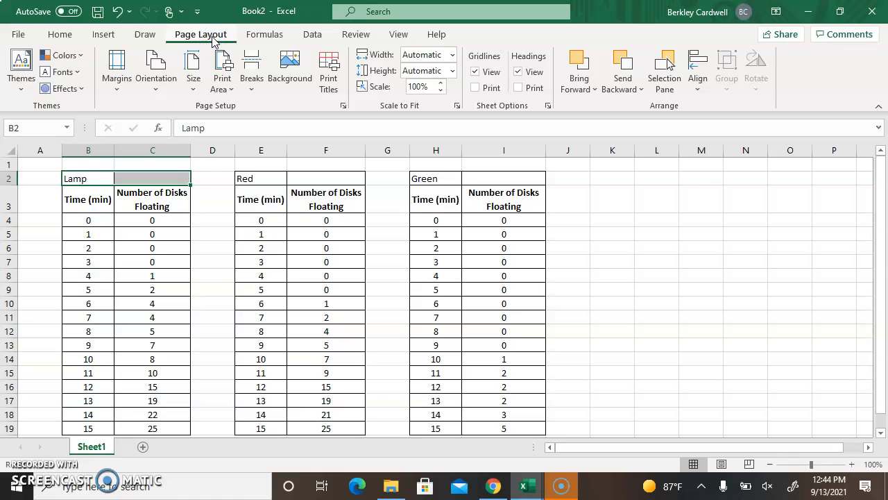
click(136, 34)
click(104, 36)
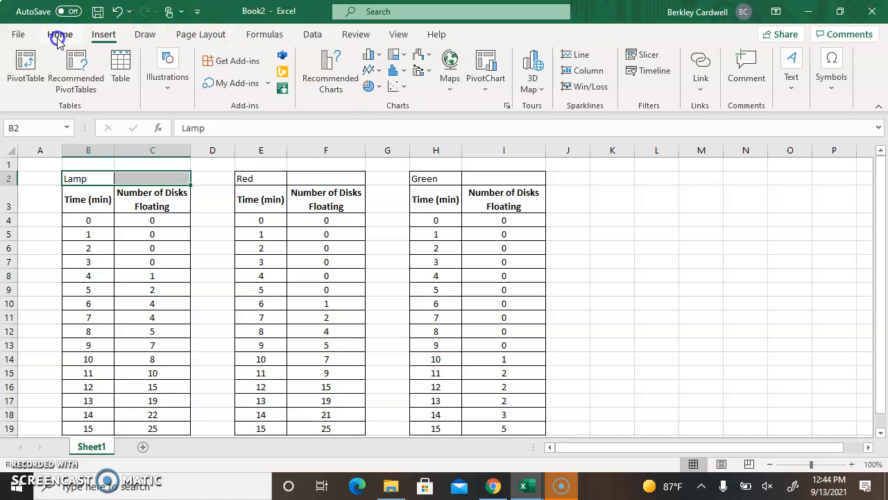
click(60, 36)
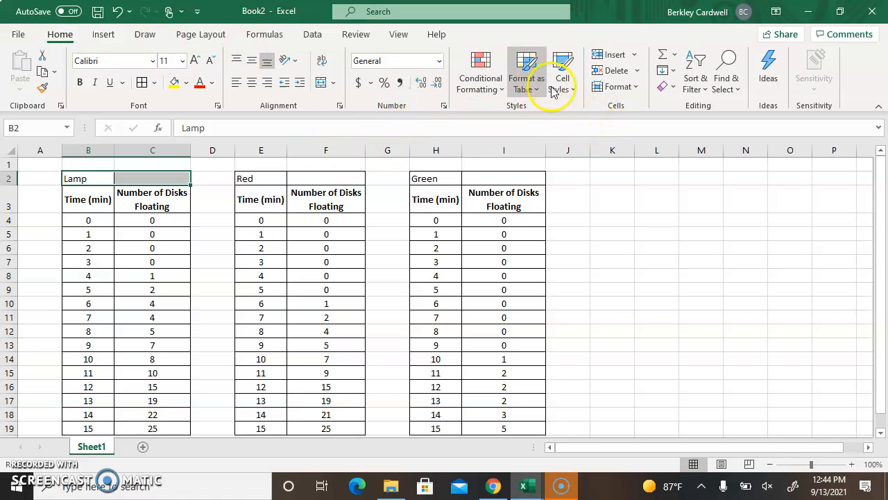
click(527, 79)
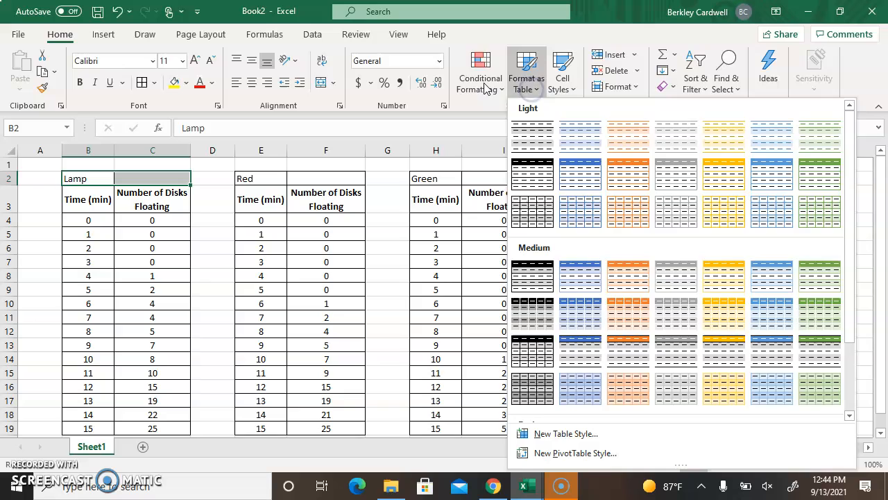
click(477, 40)
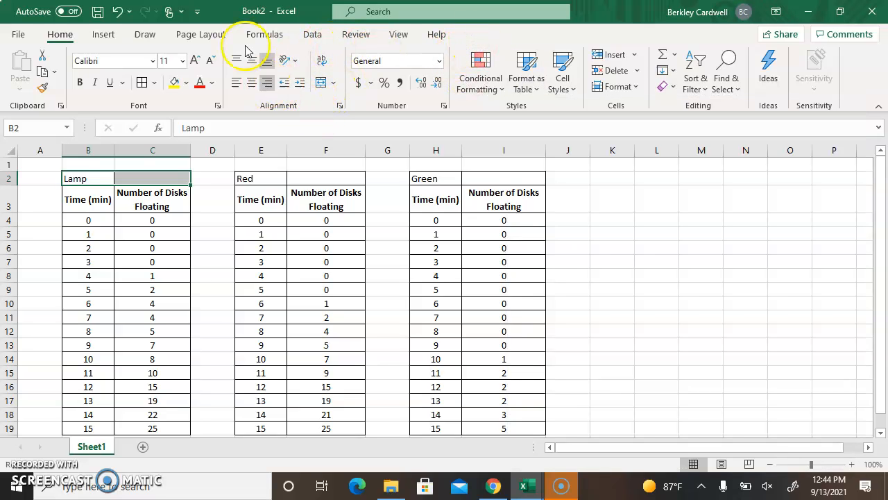
click(326, 34)
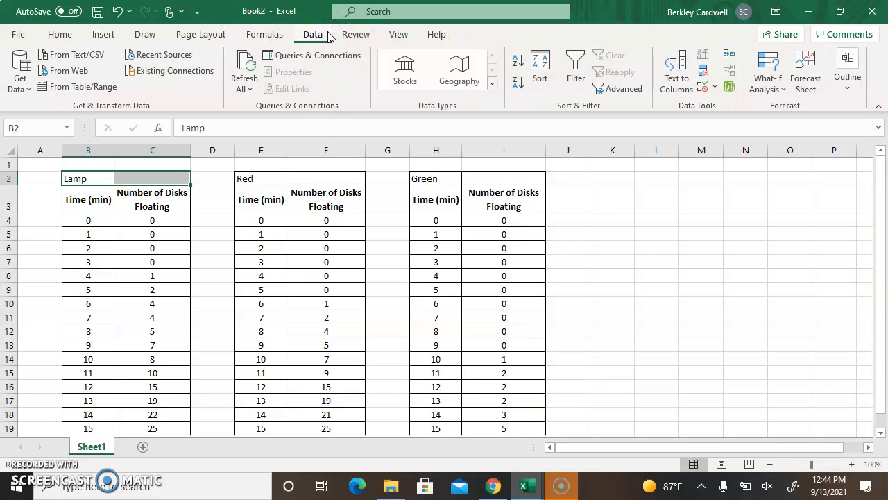
click(355, 34)
click(398, 34)
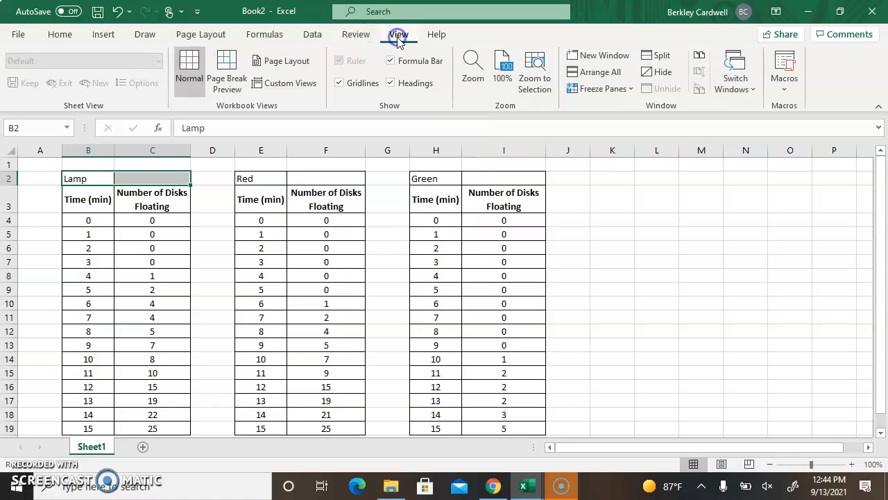
click(444, 36)
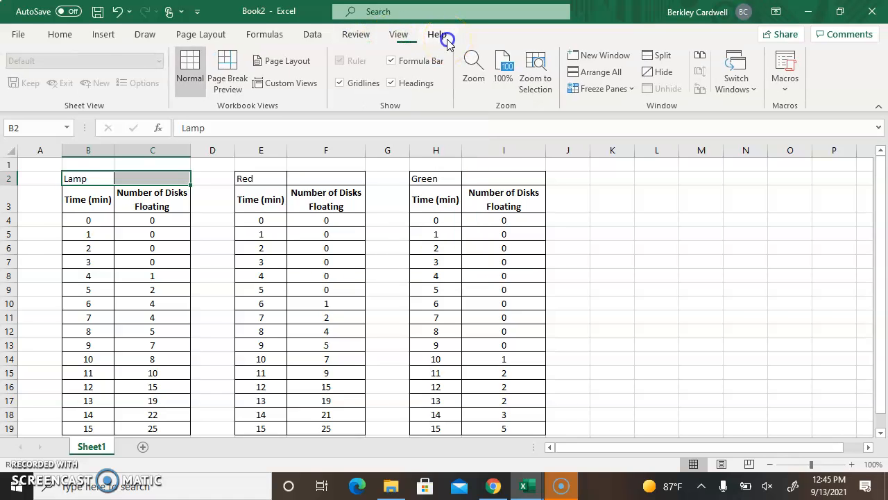
click(66, 36)
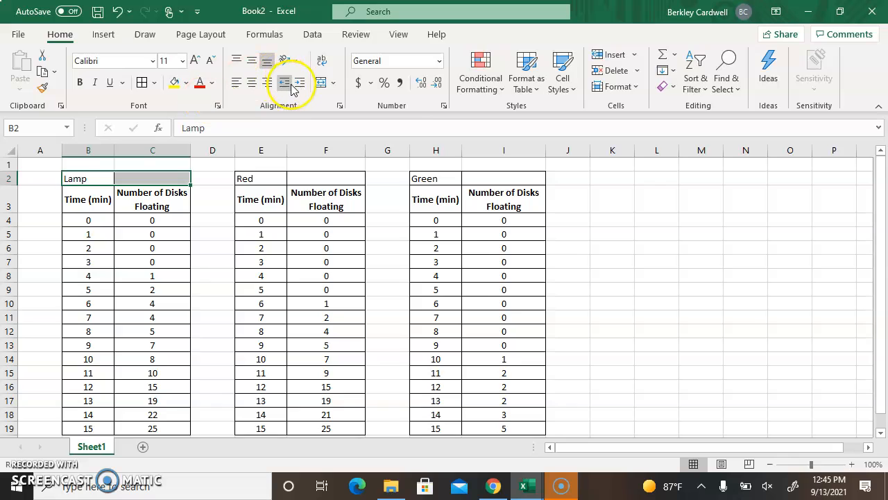
click(333, 82)
click(270, 151)
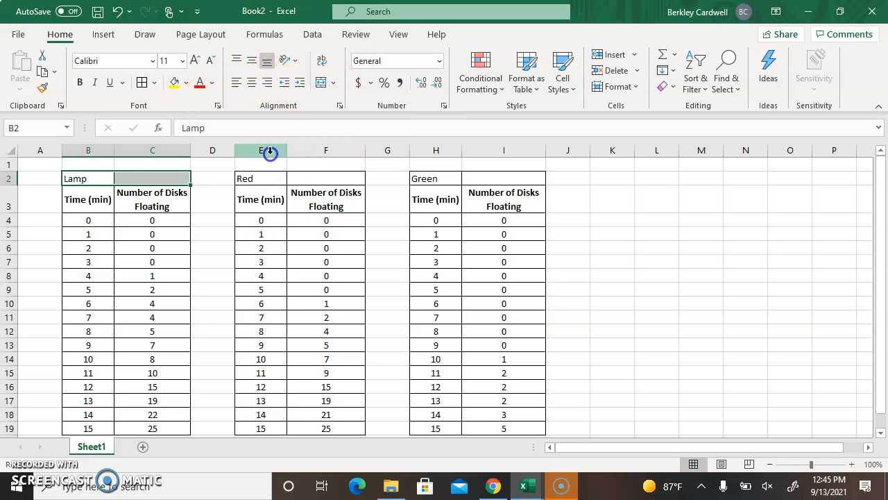
click(43, 234)
Step: Merge and center the Lamp title across B2:C2 and make it bold
drag(77, 178, 140, 181)
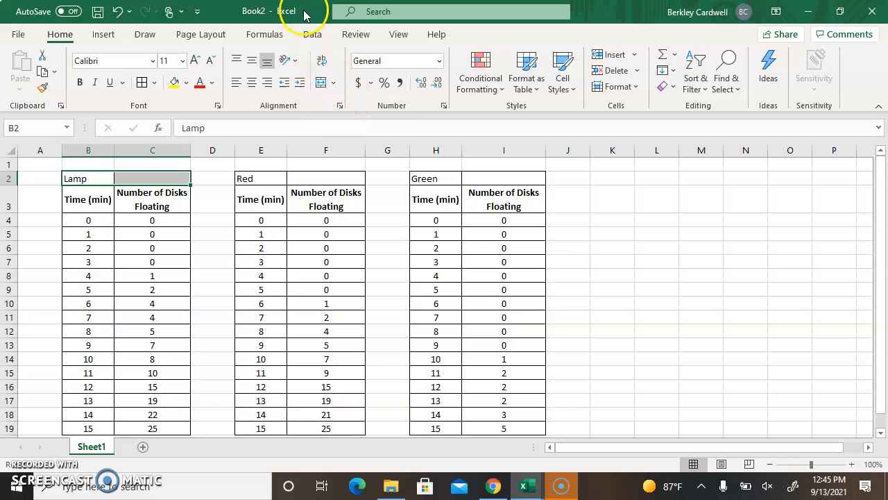
click(335, 83)
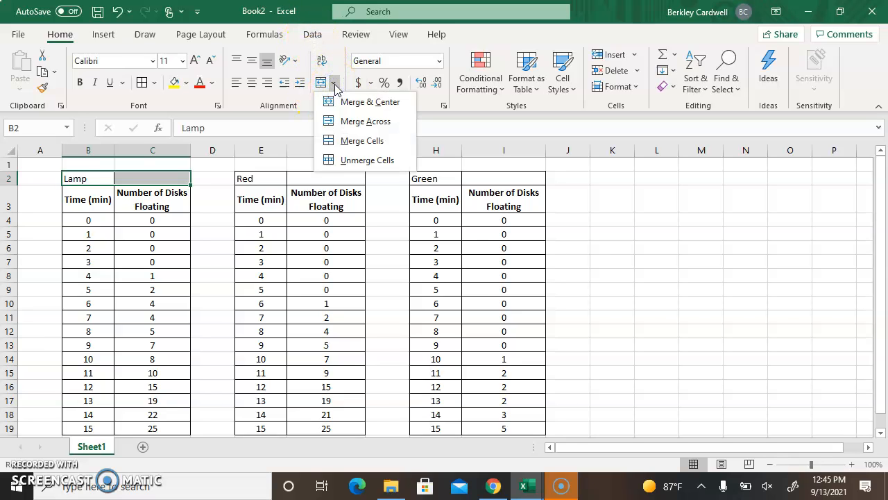
click(337, 102)
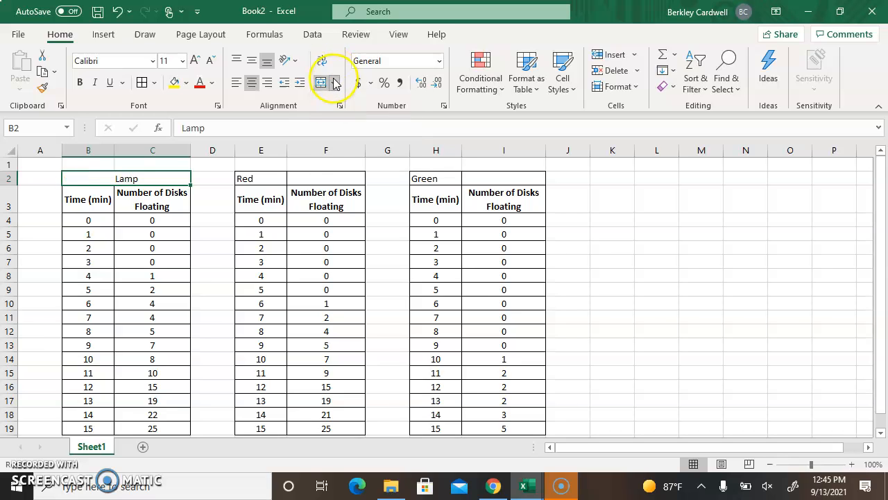
click(334, 83)
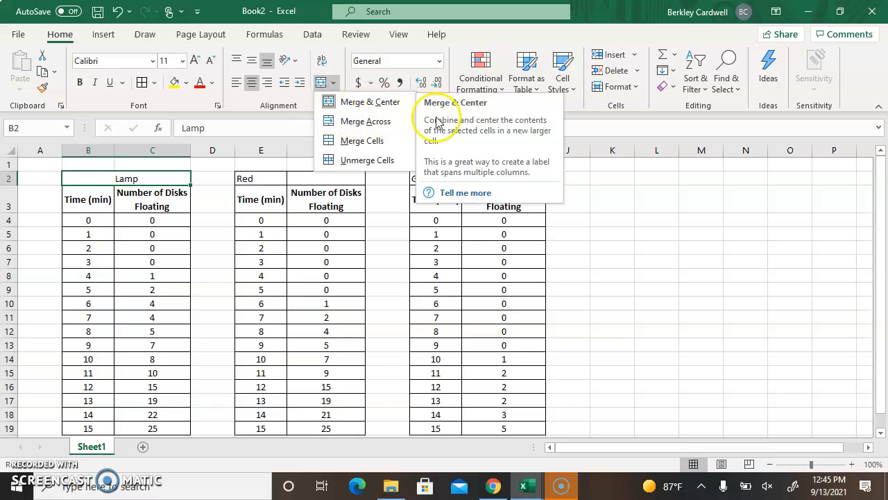
click(637, 211)
click(117, 179)
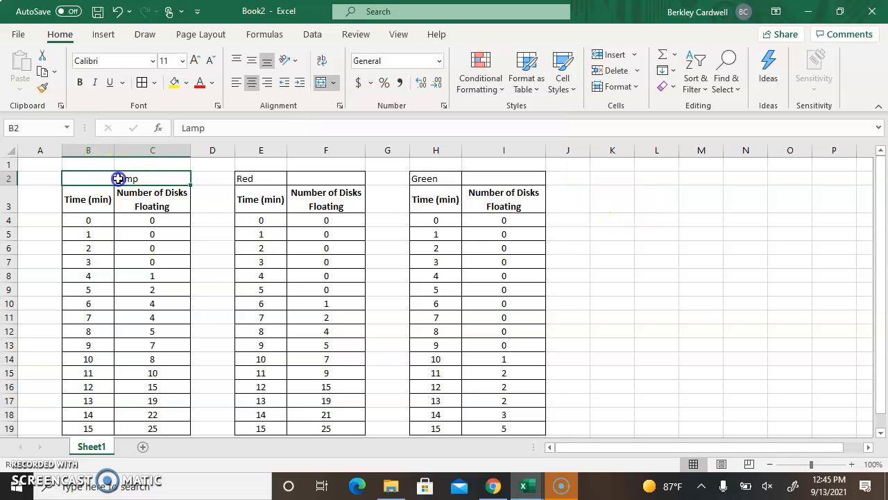
click(79, 83)
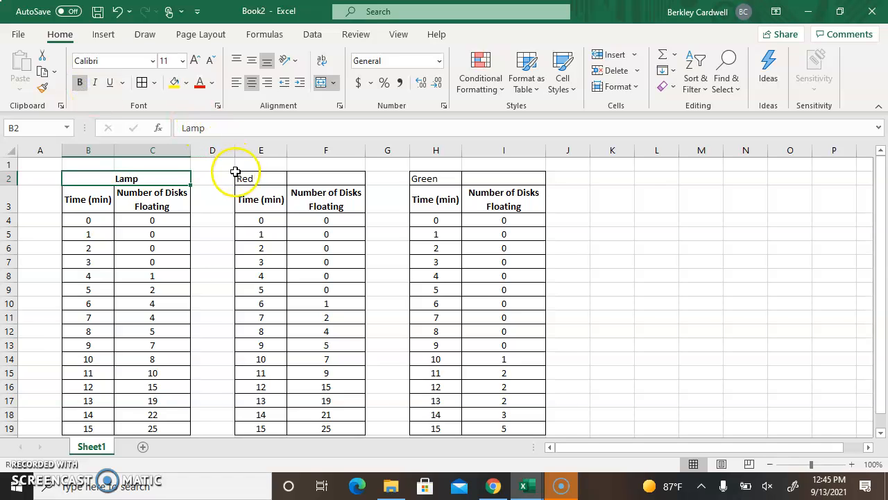
Step: Merge and center the Red title across E2:F2
drag(254, 179, 296, 181)
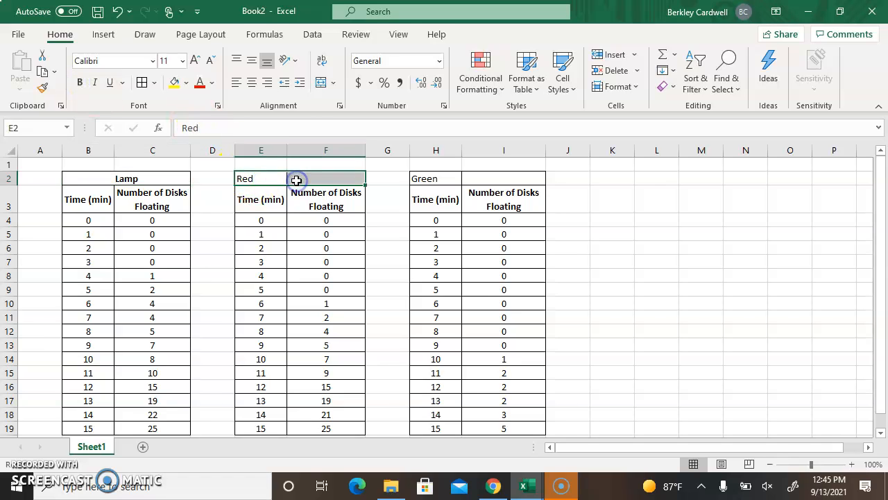
click(333, 83)
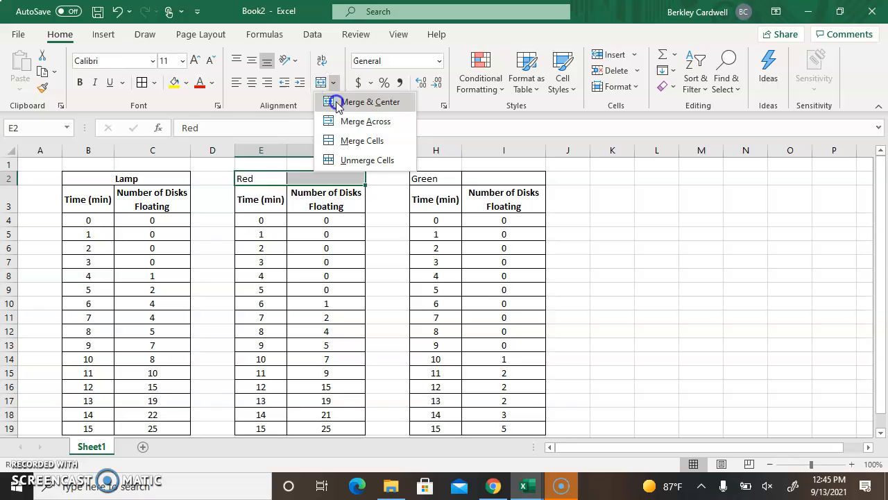
click(335, 100)
Step: Merge and center the Green title across H2:I2
drag(420, 179, 469, 183)
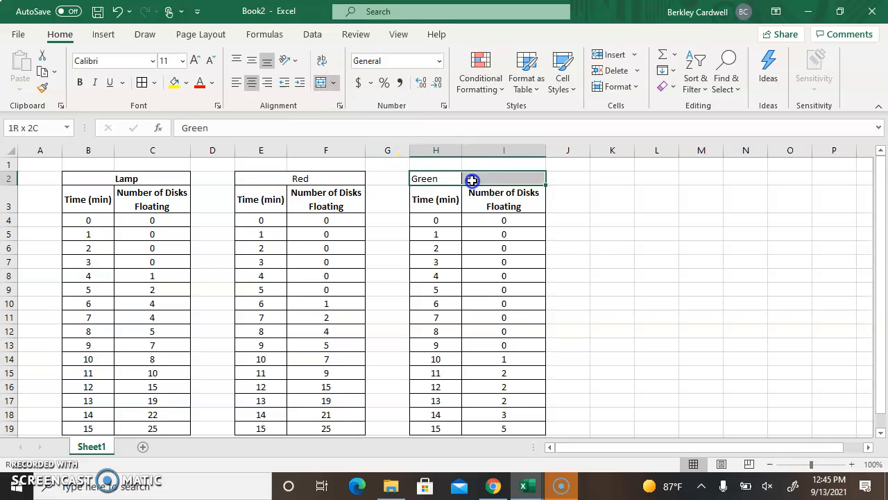
click(335, 83)
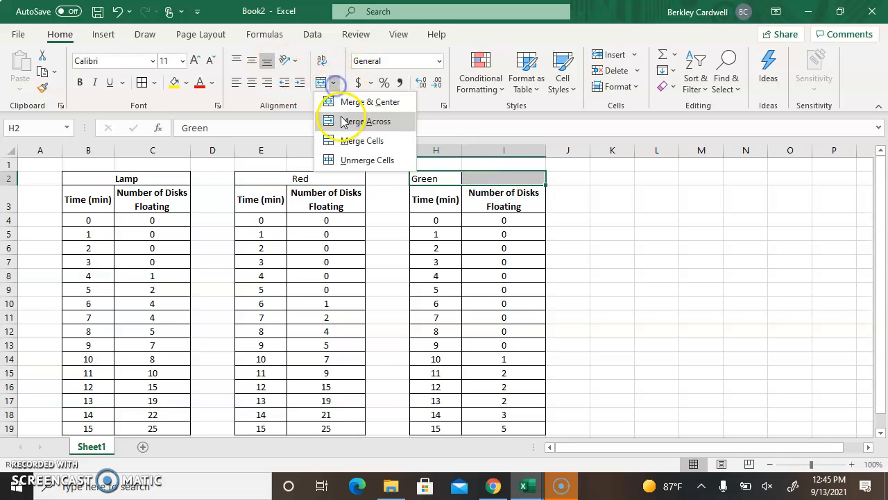
click(335, 101)
Step: Make the merged Red and Green table titles in row 2 bold
click(325, 178)
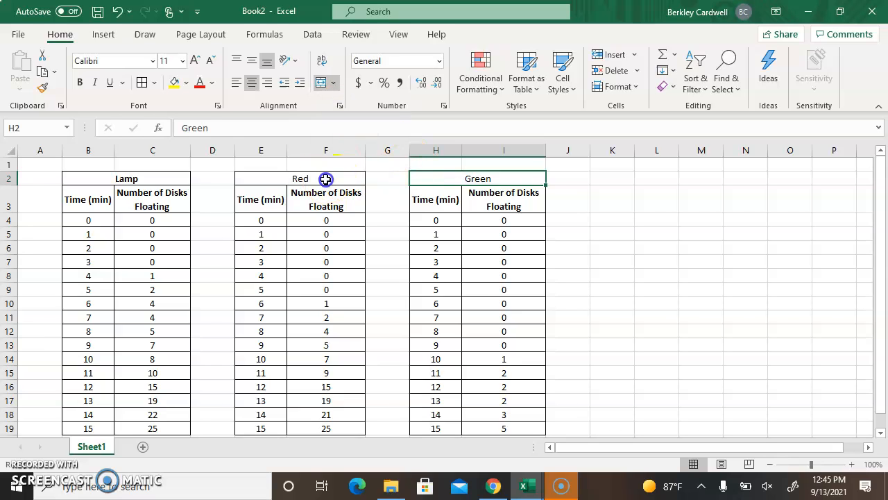
click(80, 83)
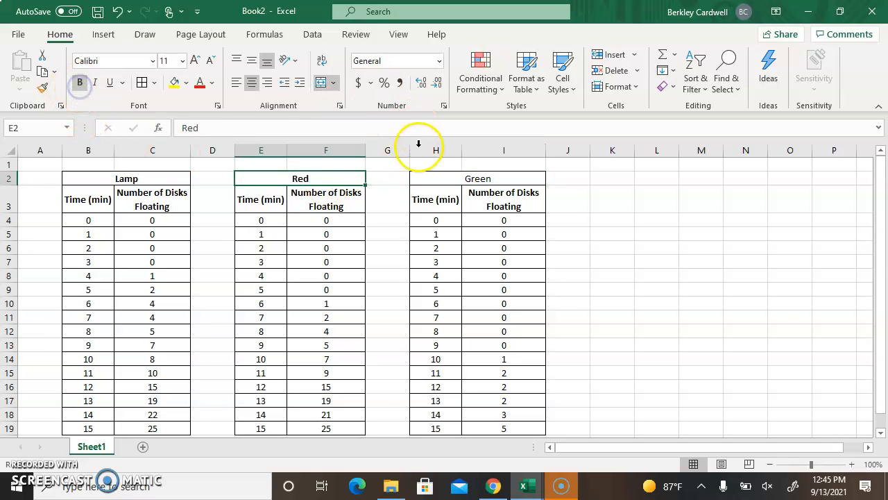
click(476, 177)
click(80, 83)
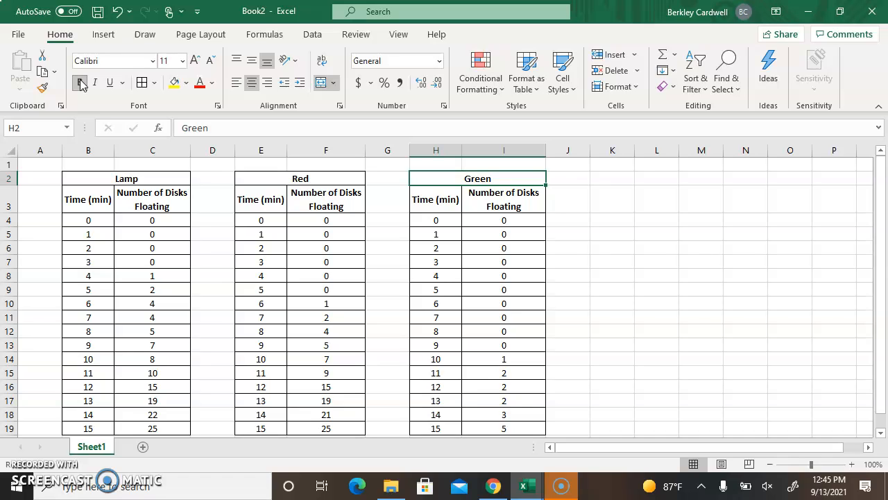
Step: Set the font of the entire worksheet to Times New Roman, size 12
click(11, 146)
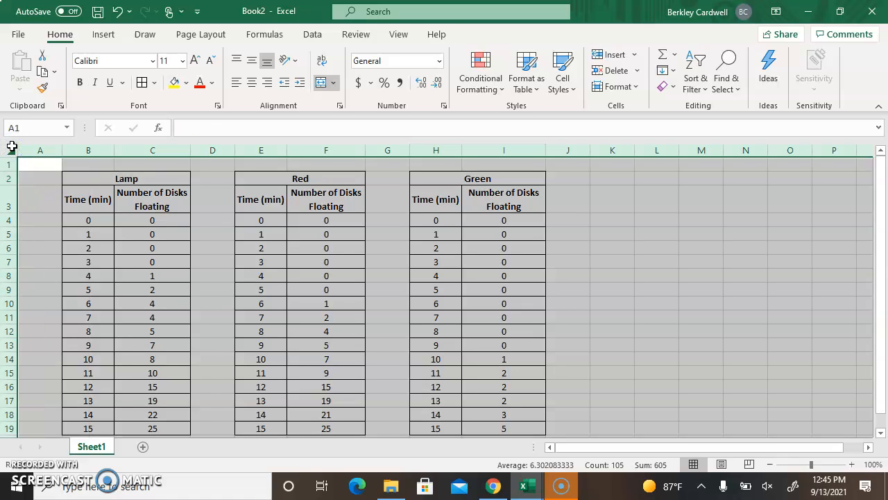
click(14, 148)
click(152, 61)
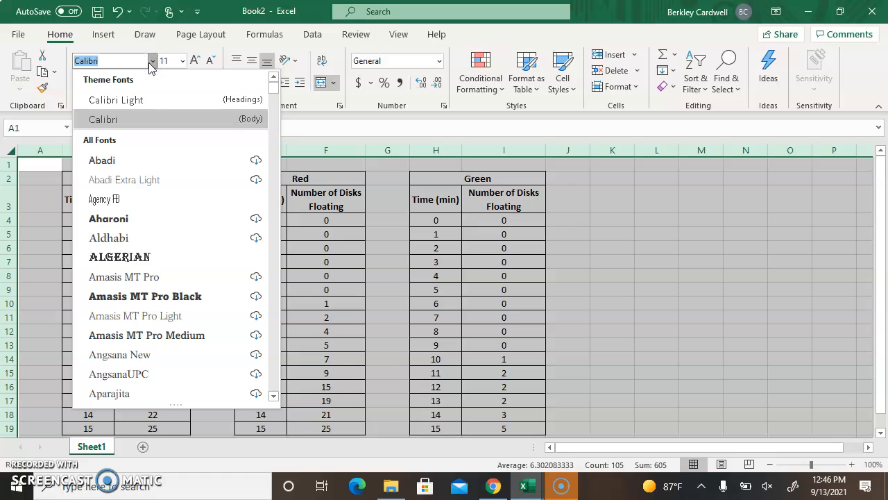
text(Times New Roman)
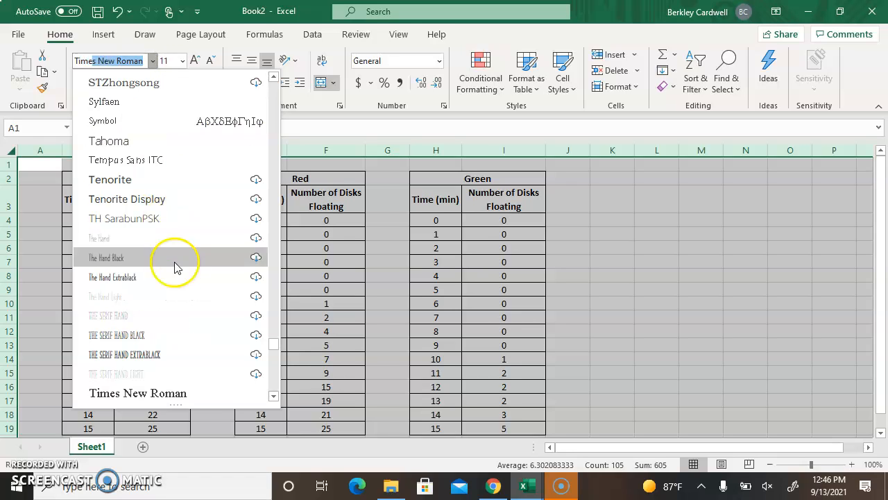
click(191, 398)
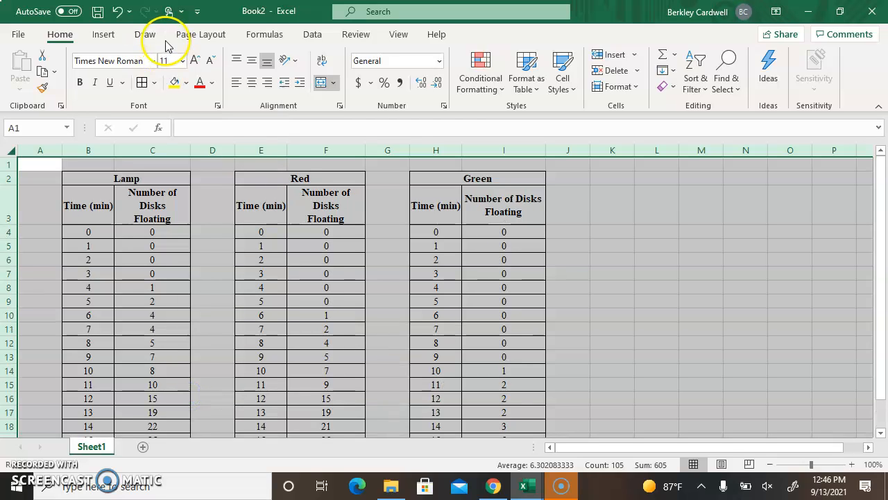
click(193, 61)
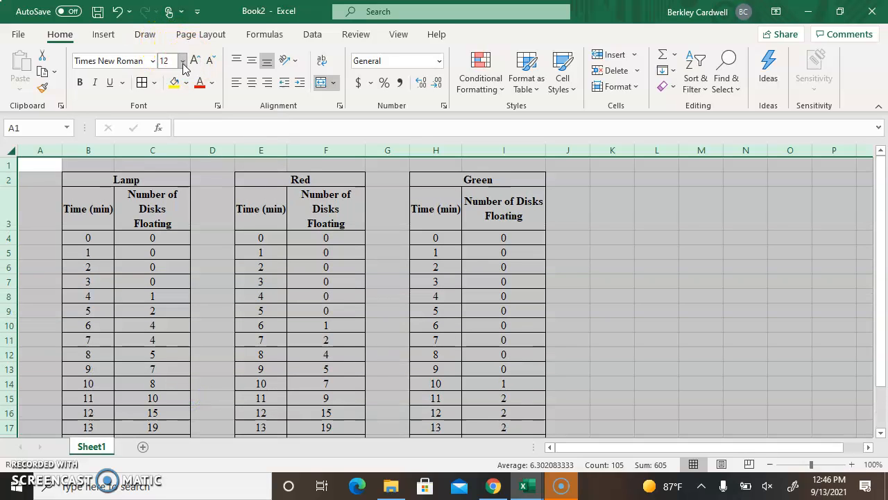
click(184, 63)
click(176, 143)
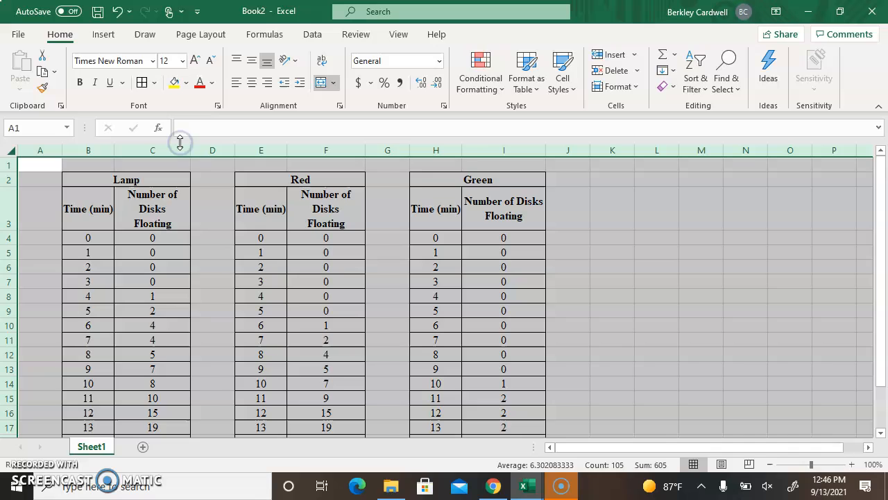
click(603, 211)
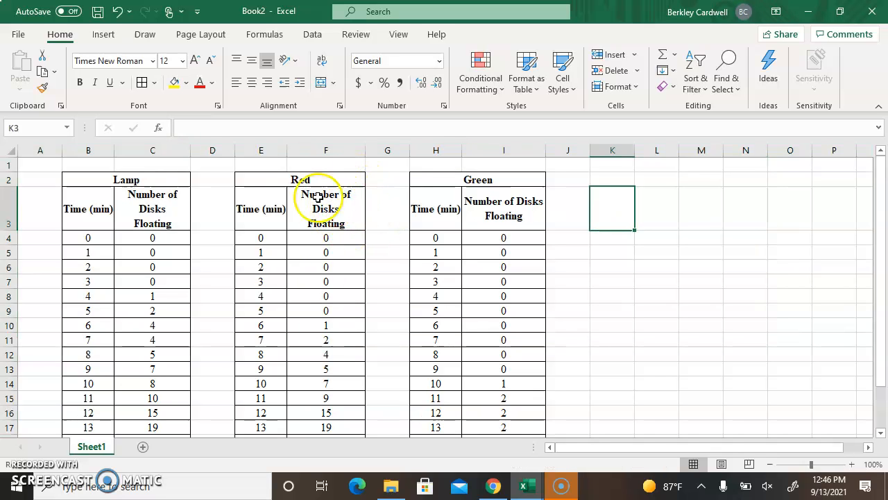
Step: Slightly widen columns B, C, E, F, H and I so the Time (min) and two-line Number of Disks Floating headers fit comfortably
drag(192, 149, 200, 155)
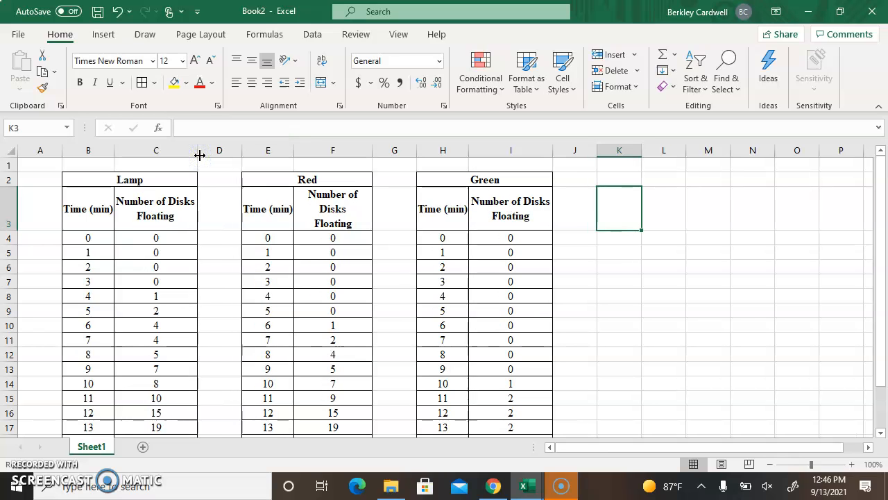
drag(372, 150, 379, 155)
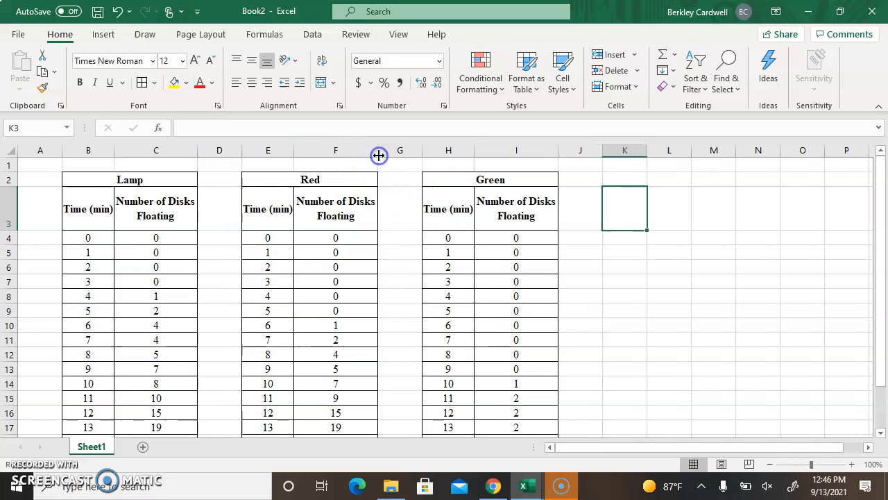
drag(293, 149, 296, 149)
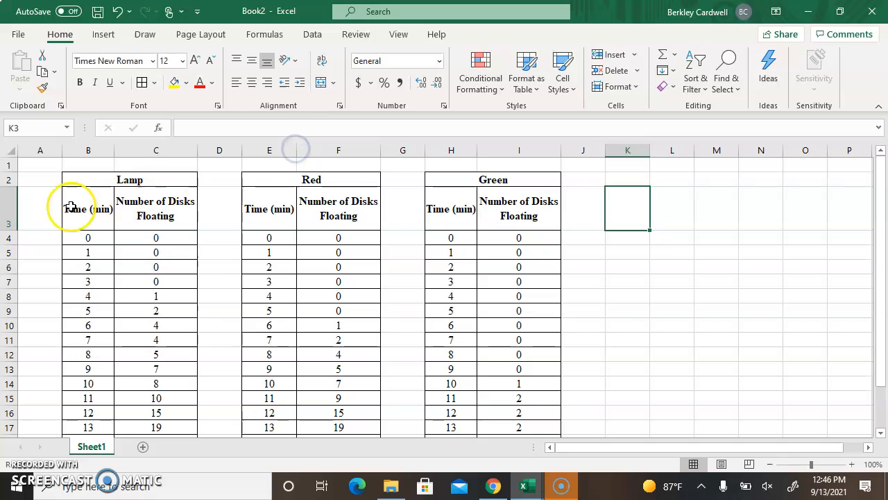
drag(114, 150, 117, 148)
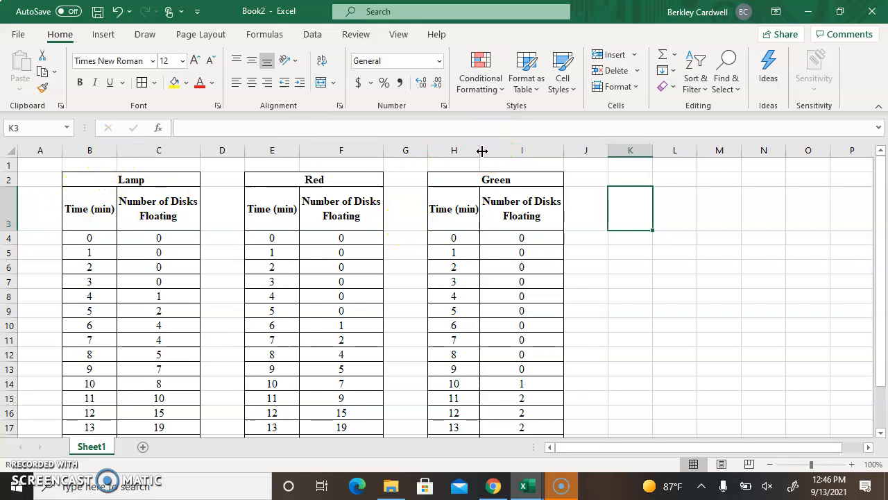
drag(483, 150, 484, 150)
drag(566, 153, 571, 154)
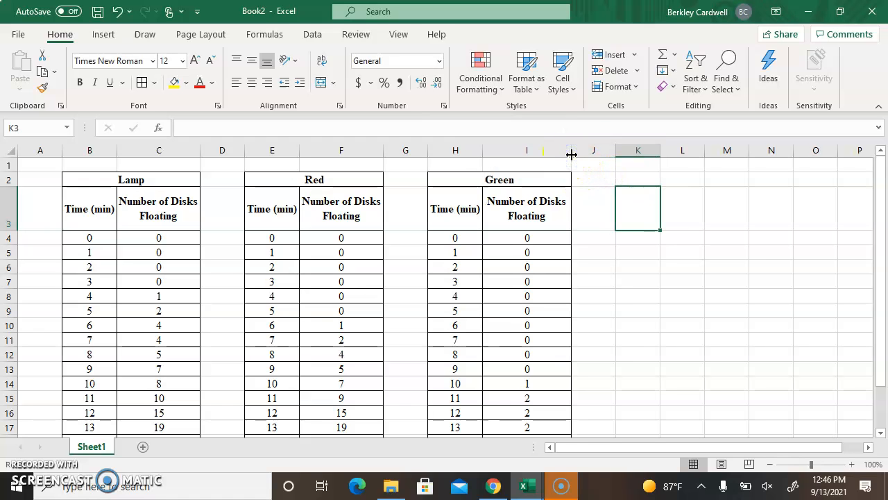
scroll(471, 339, down, 4)
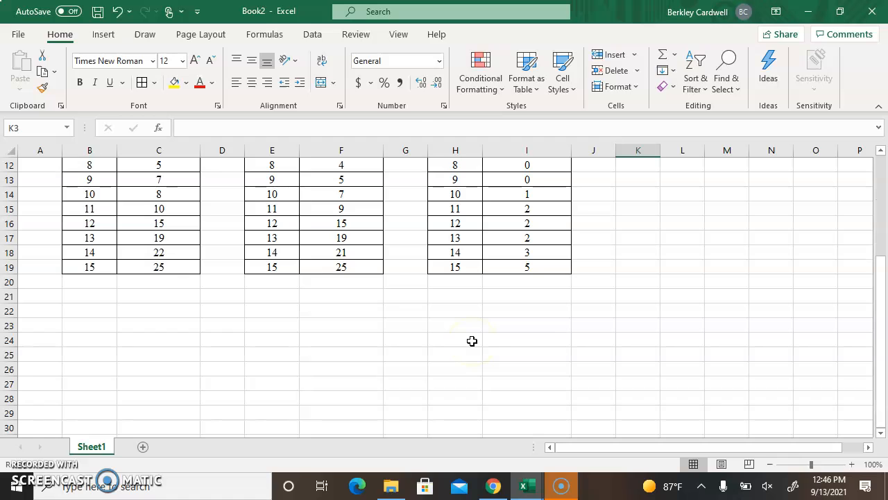
scroll(472, 341, up, 4)
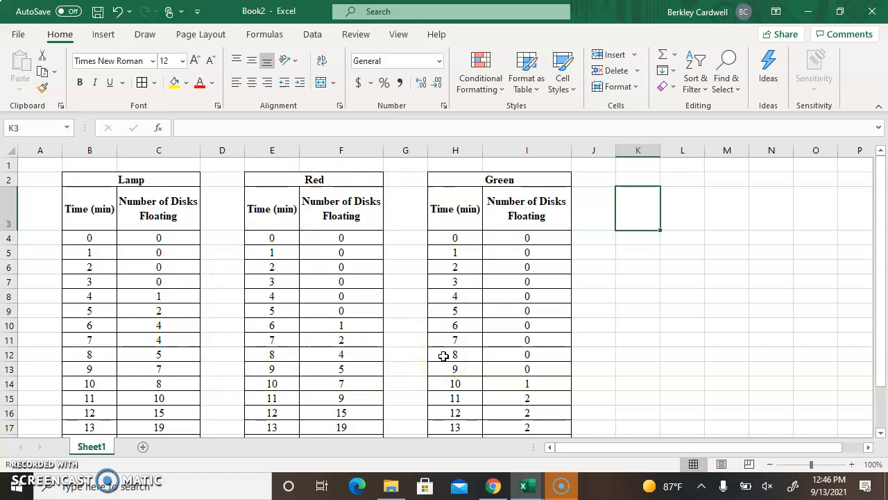
click(560, 486)
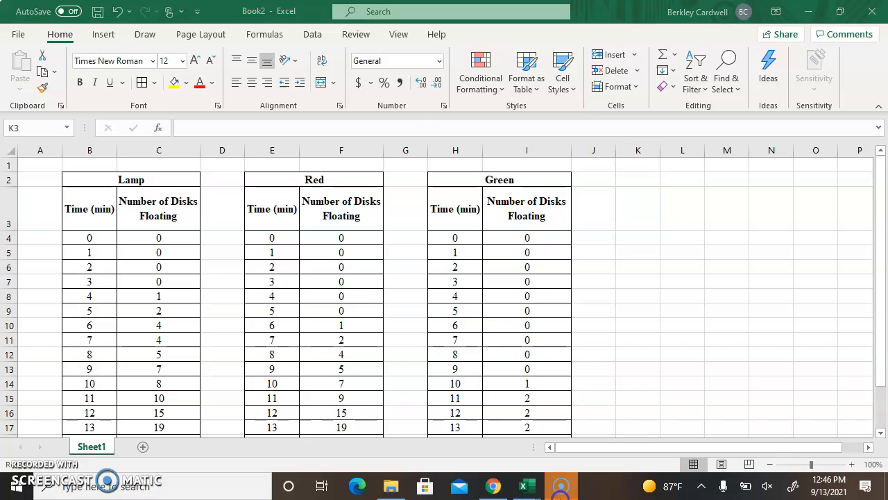
click(562, 490)
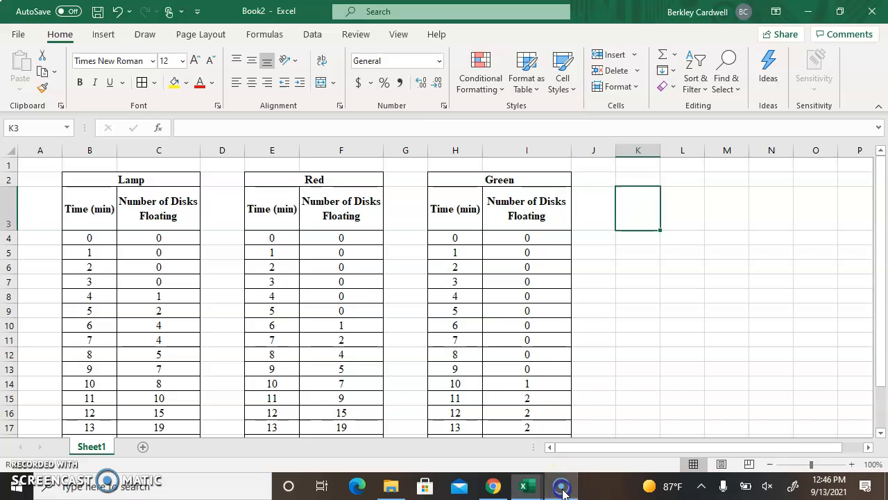